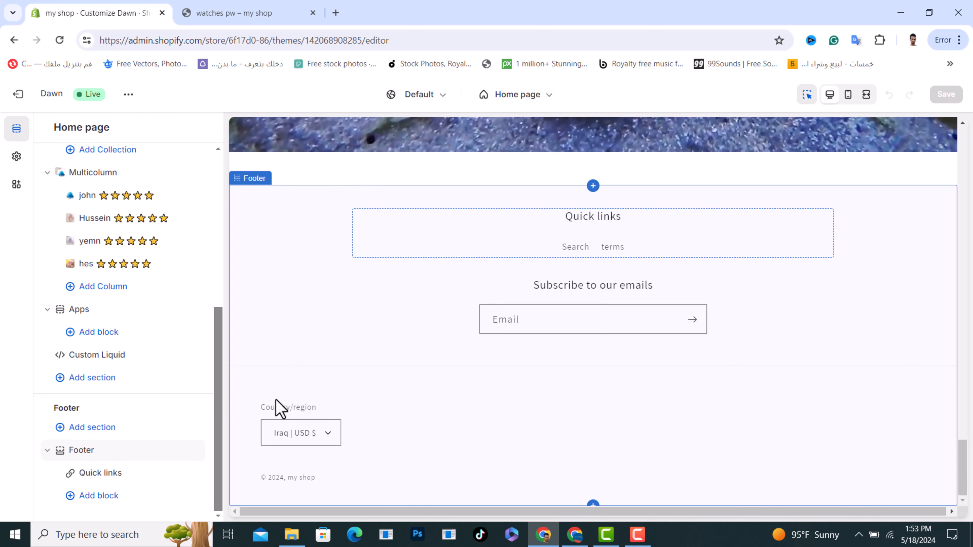
Step: Browse the footer's block picker, including app blocks, and close it without adding anything
left_click(97, 498)
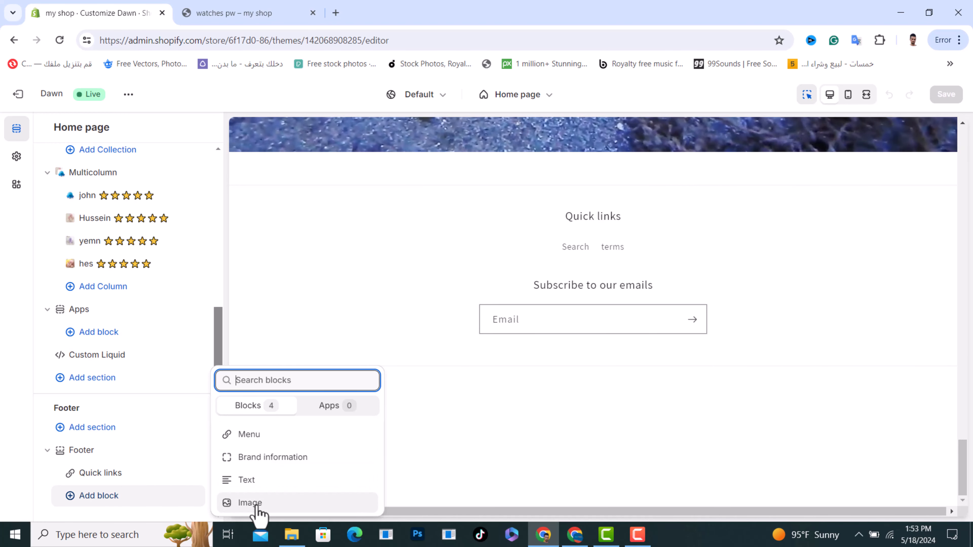
left_click(333, 406)
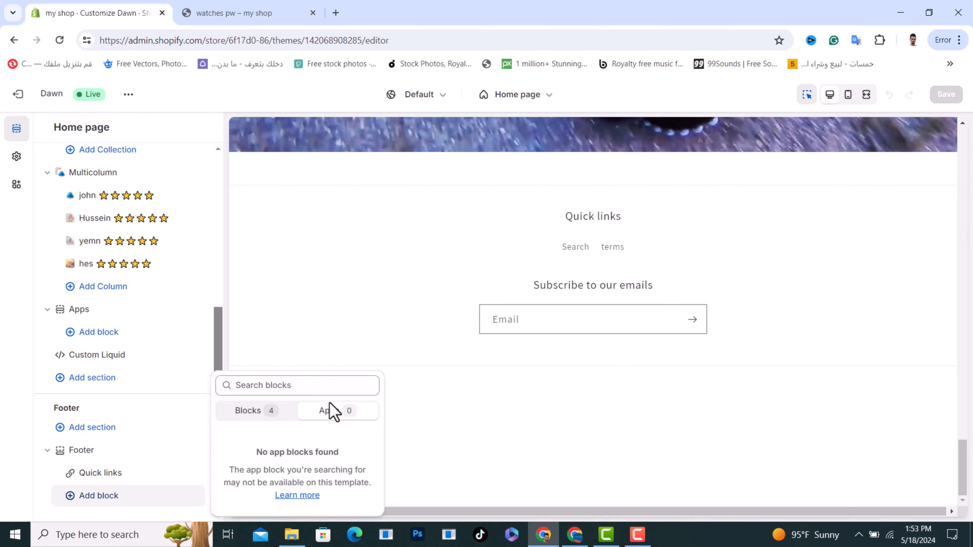
left_click(268, 413)
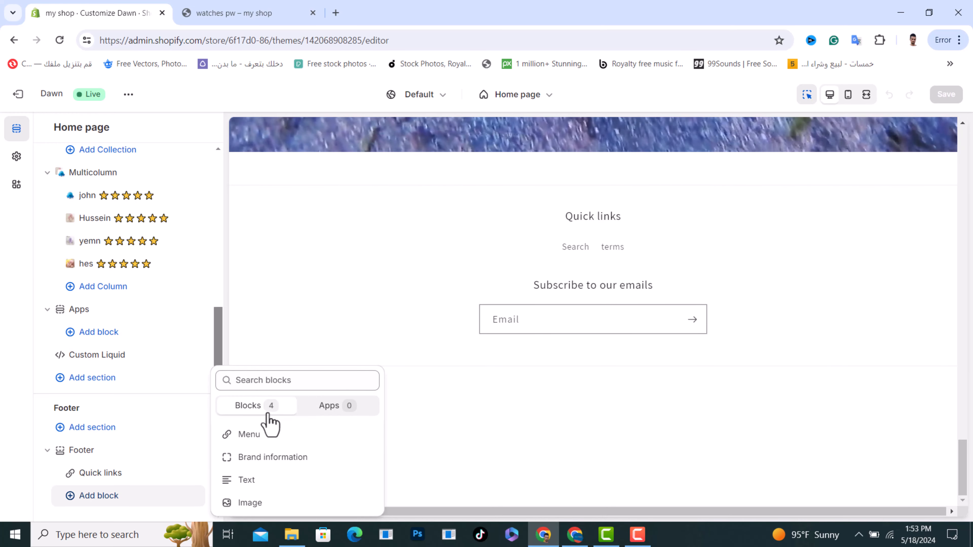
left_click(150, 403)
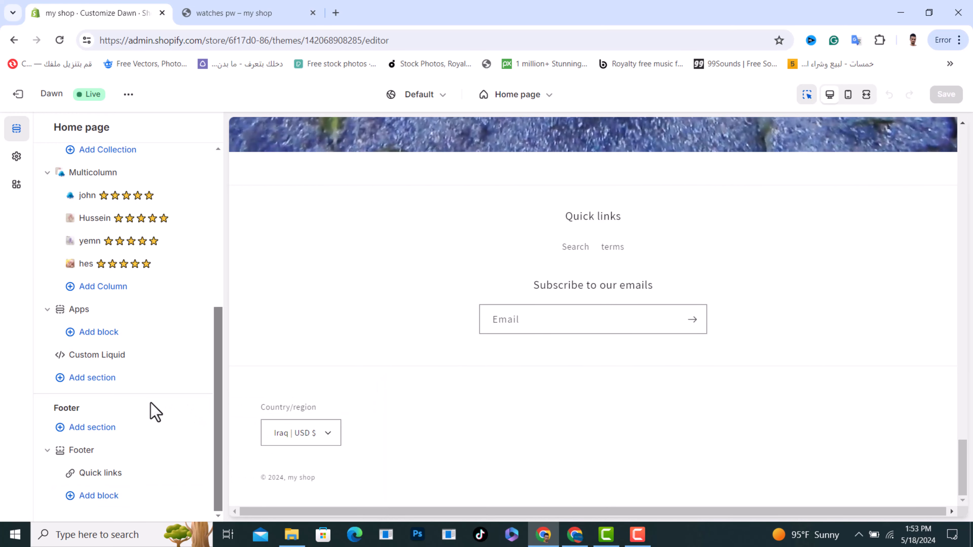
Step: Add an Email signup section to the footer, then remove it again
left_click(93, 428)
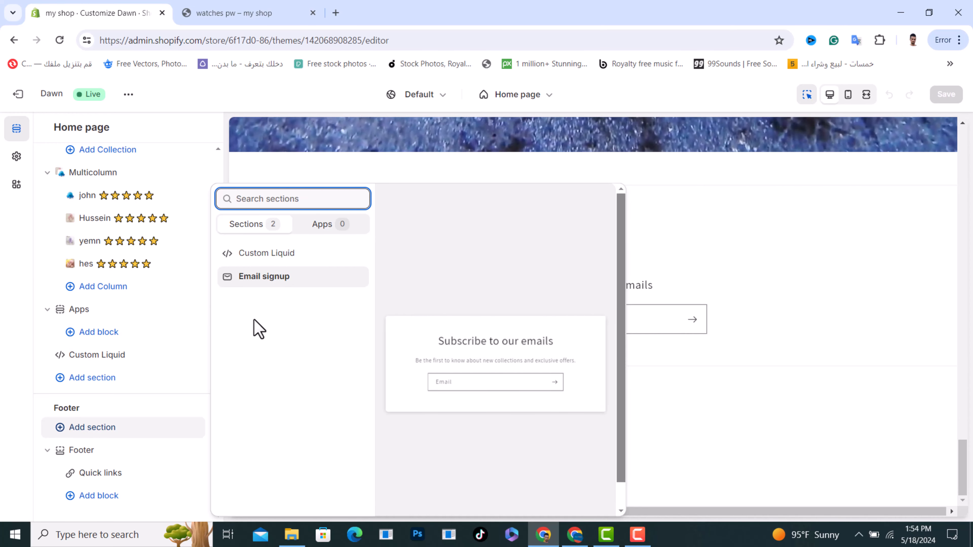
left_click(267, 282)
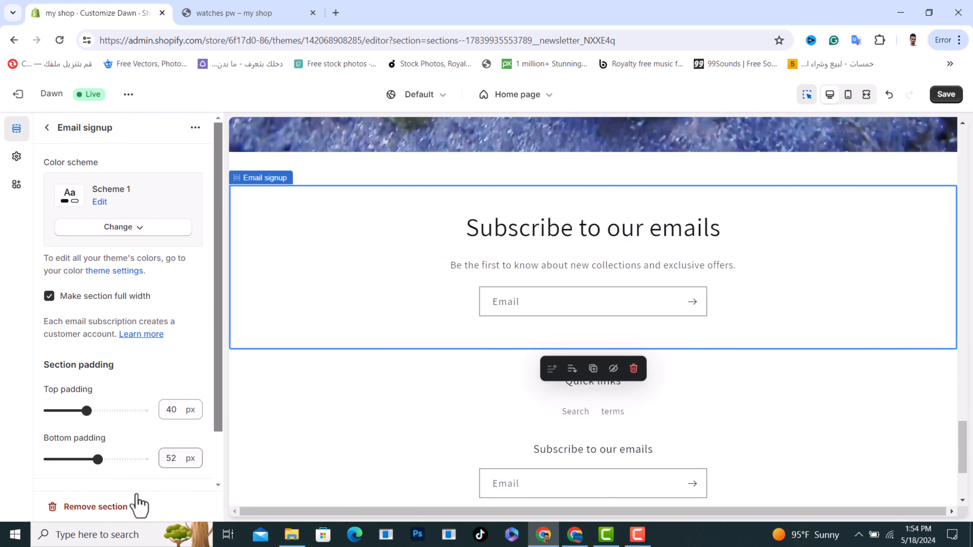
left_click(89, 507)
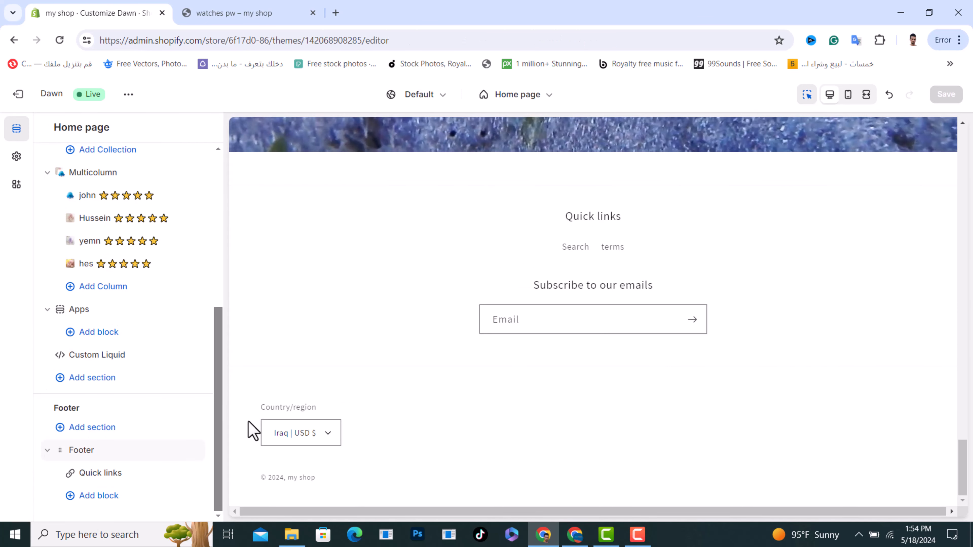
Step: Make the Quick links menu block's heading bold, then return to the home page section list
left_click(99, 474)
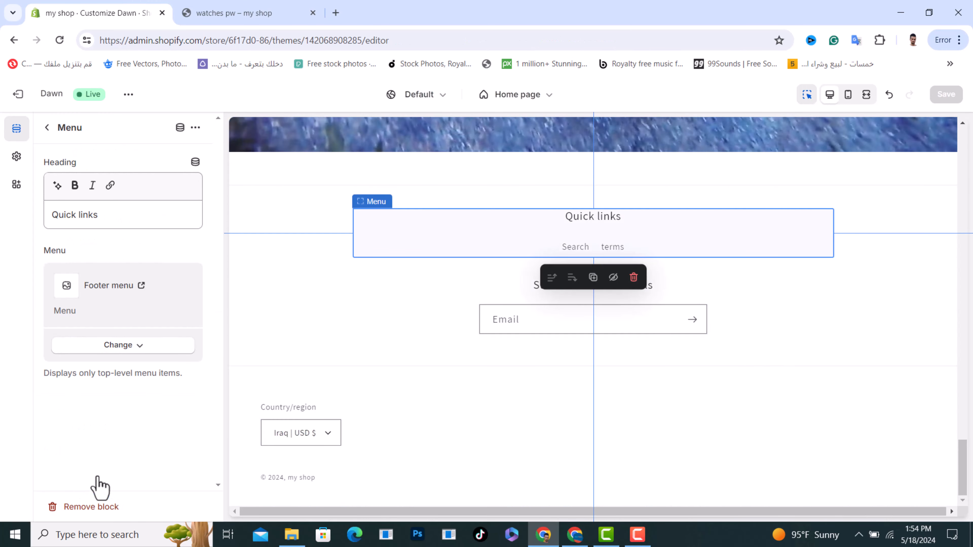
left_click_drag(109, 226, 46, 213)
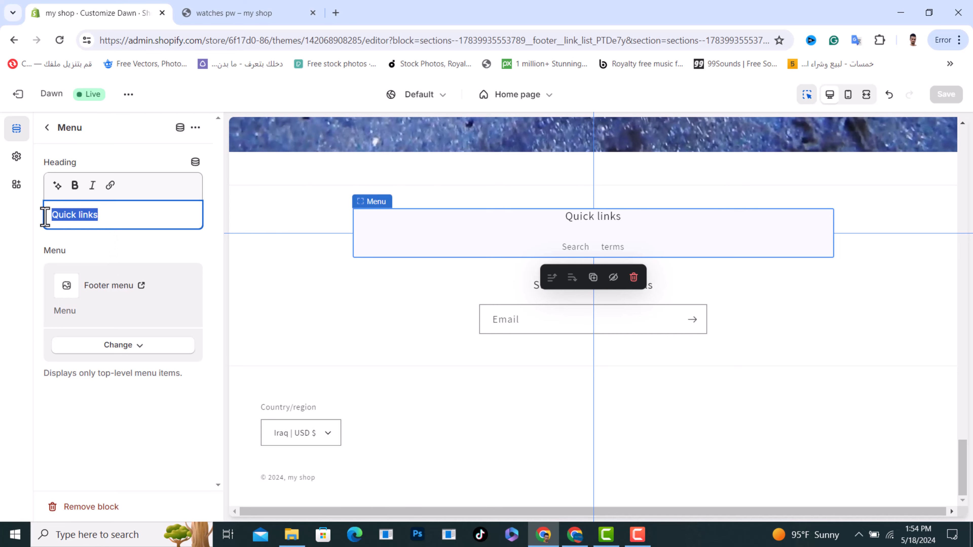
left_click(98, 168)
left_click(75, 185)
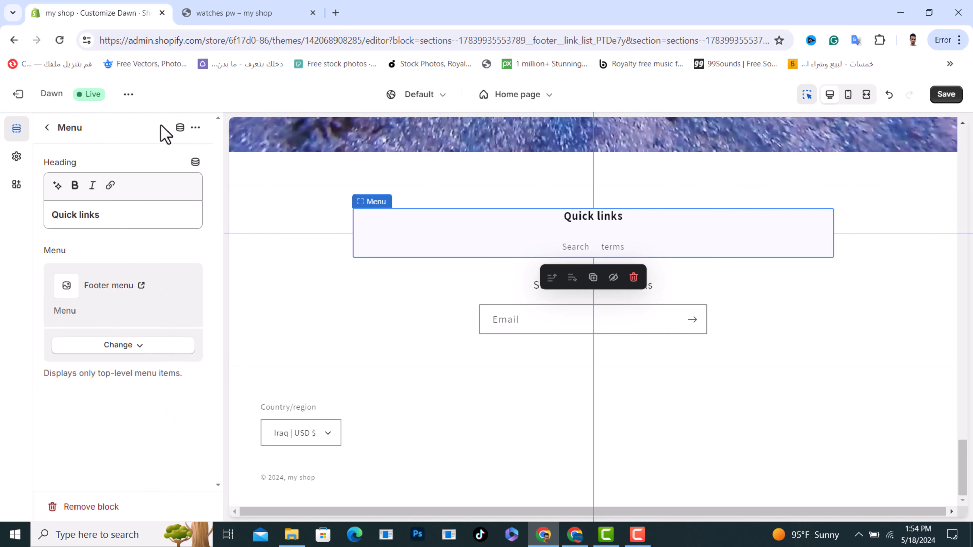
left_click(195, 129)
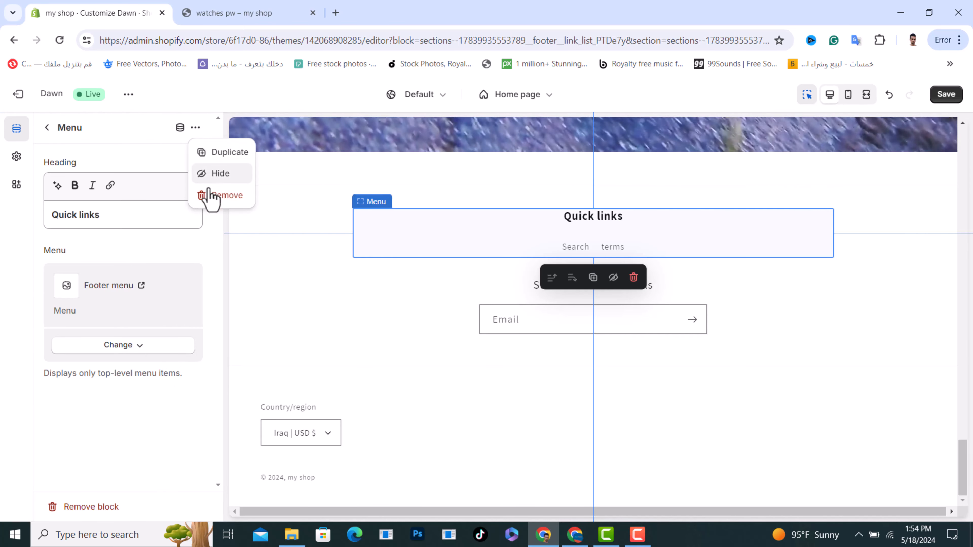
left_click(115, 155)
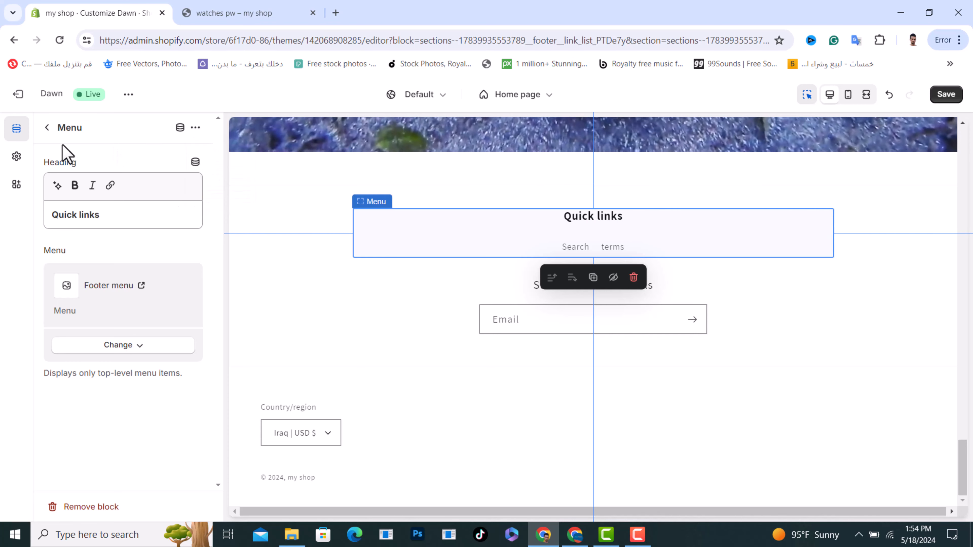
left_click(48, 128)
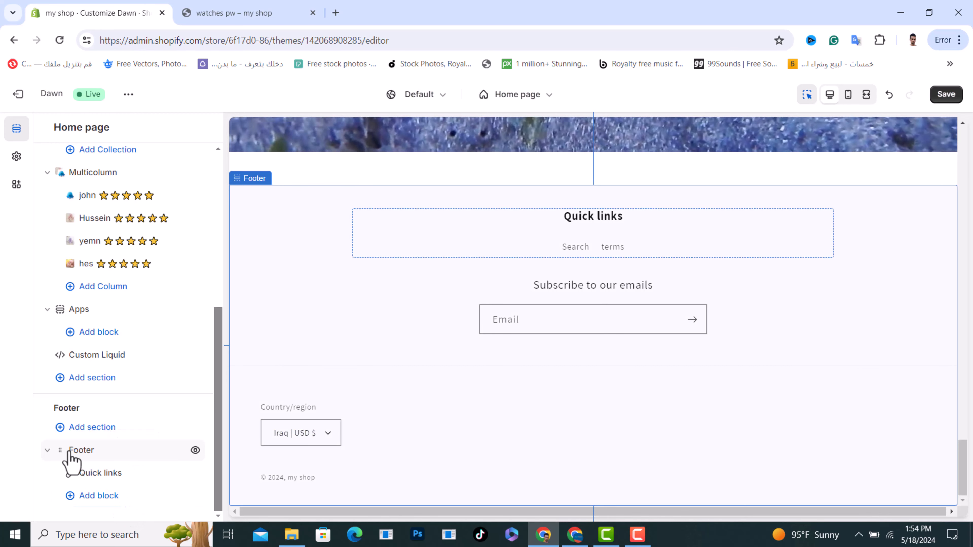
Step: Switch the footer's colour scheme to Scheme 3, then to the darker Scheme 4
left_click(81, 450)
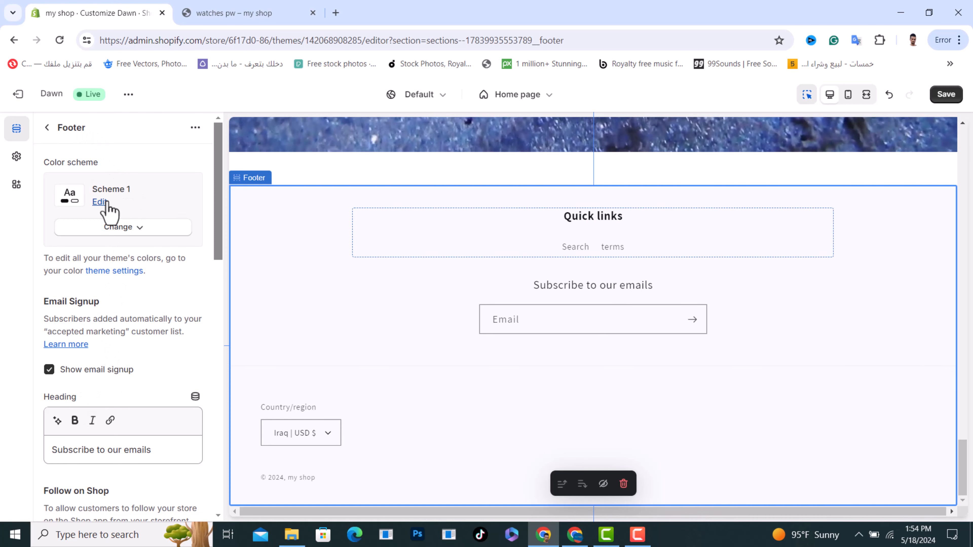
left_click(138, 238)
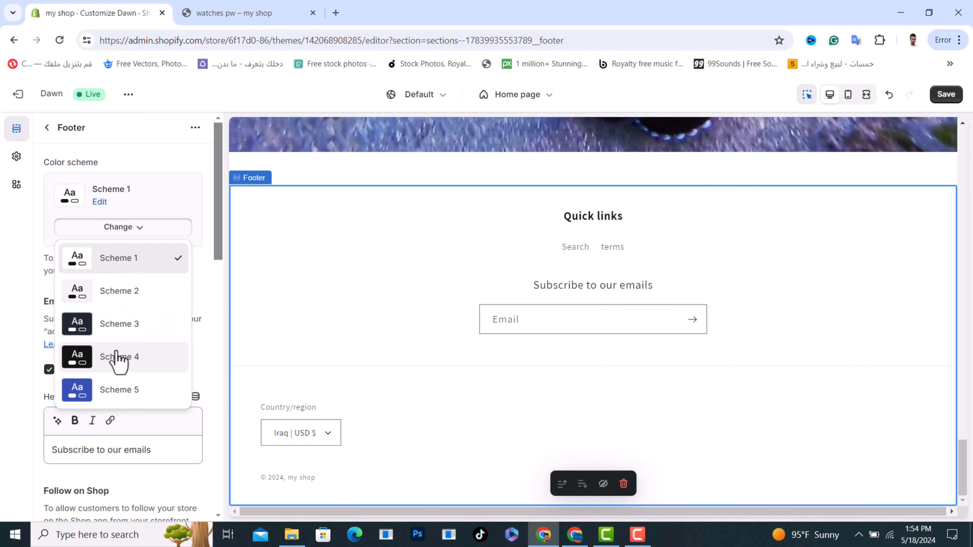
left_click(115, 327)
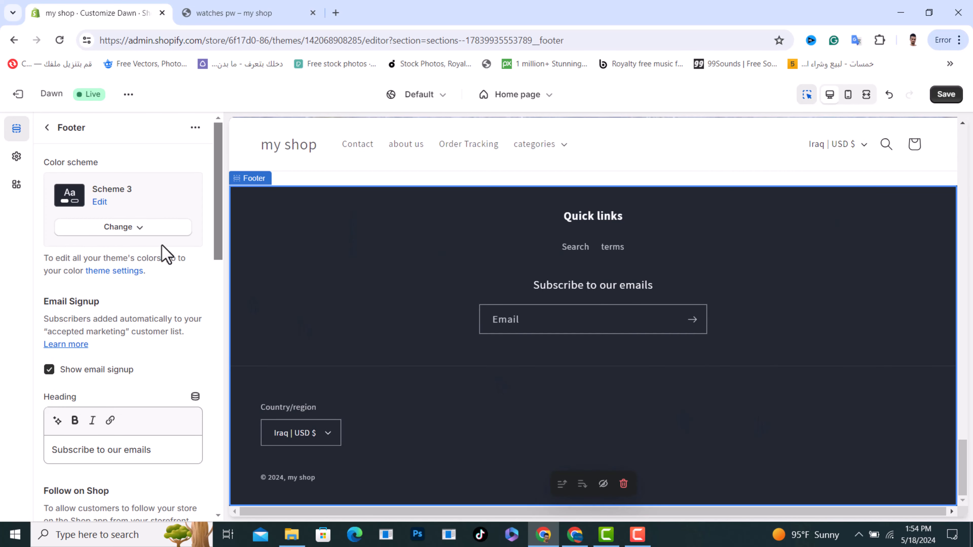
left_click(134, 230)
left_click(111, 364)
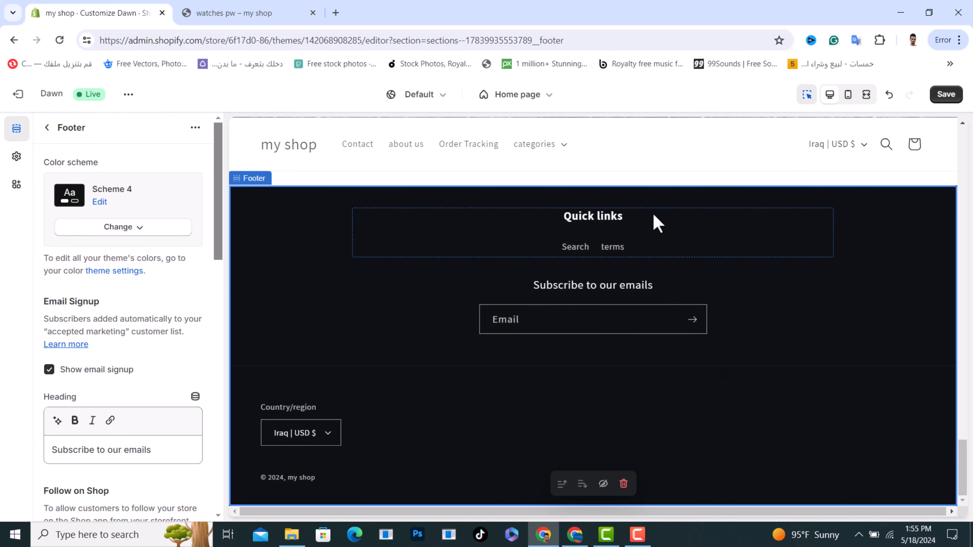
Step: Hide the footer's email signup, then show it again
scroll(144, 301, "down", 1)
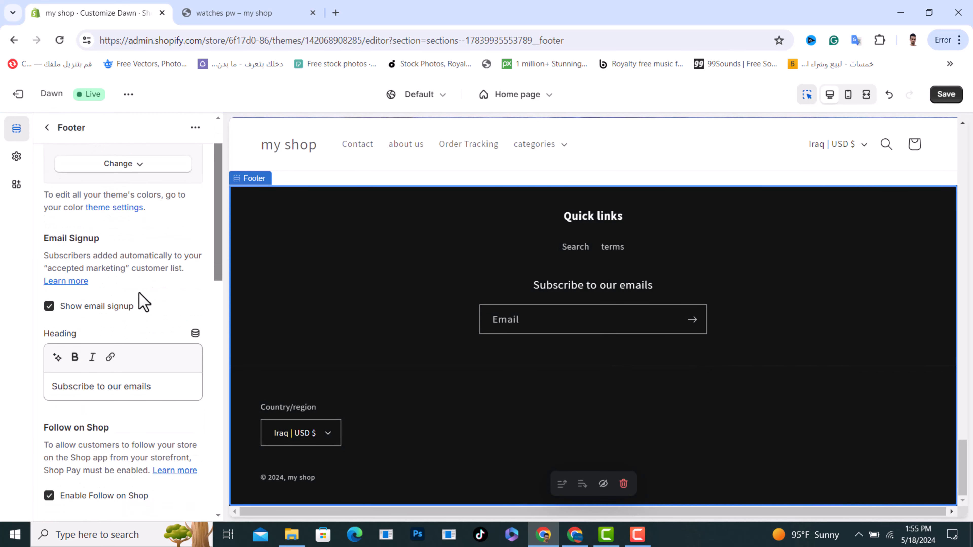
left_click_drag(100, 239, 73, 235)
left_click(120, 253)
left_click(49, 307)
Step: Make the 'Subscribe to our emails' signup heading bold
scroll(166, 321, "down", 3)
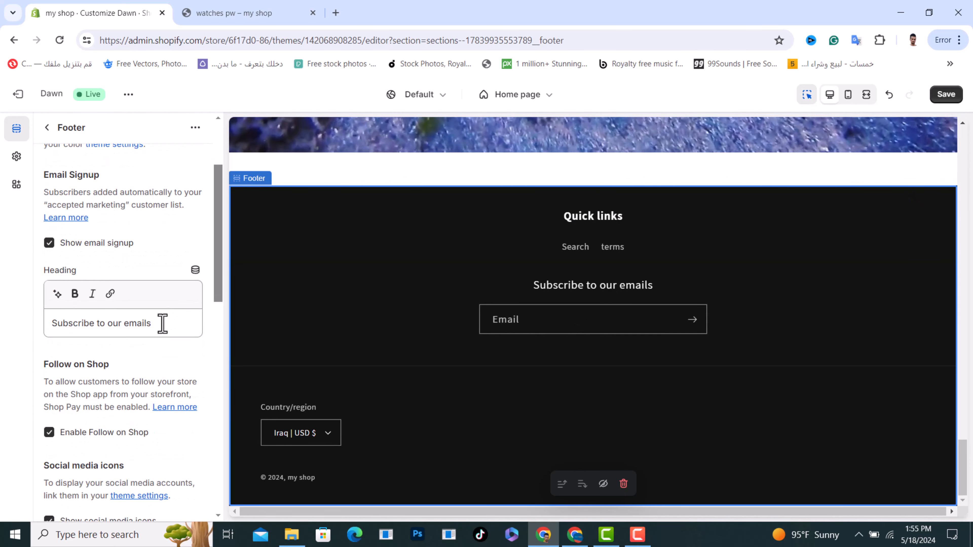
left_click(162, 324)
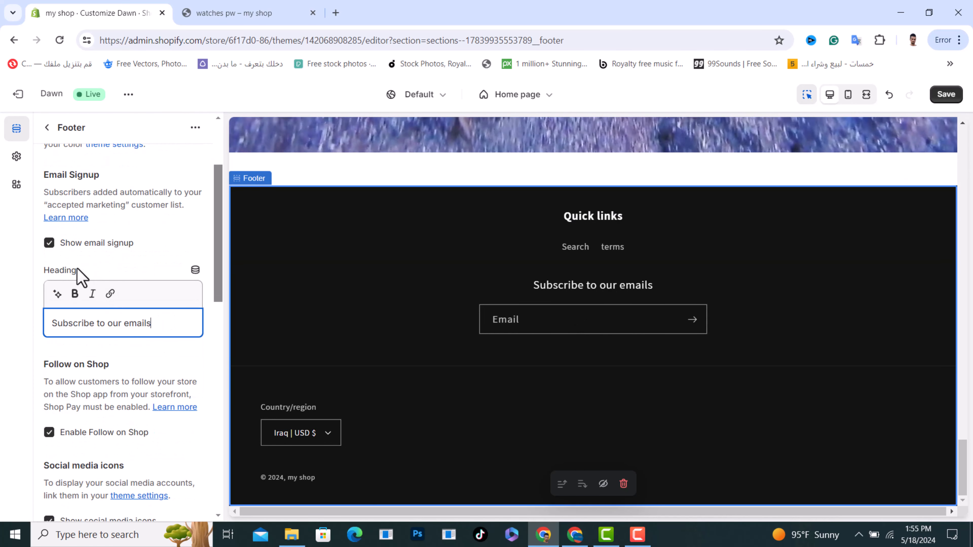
left_click_drag(161, 333, 57, 320)
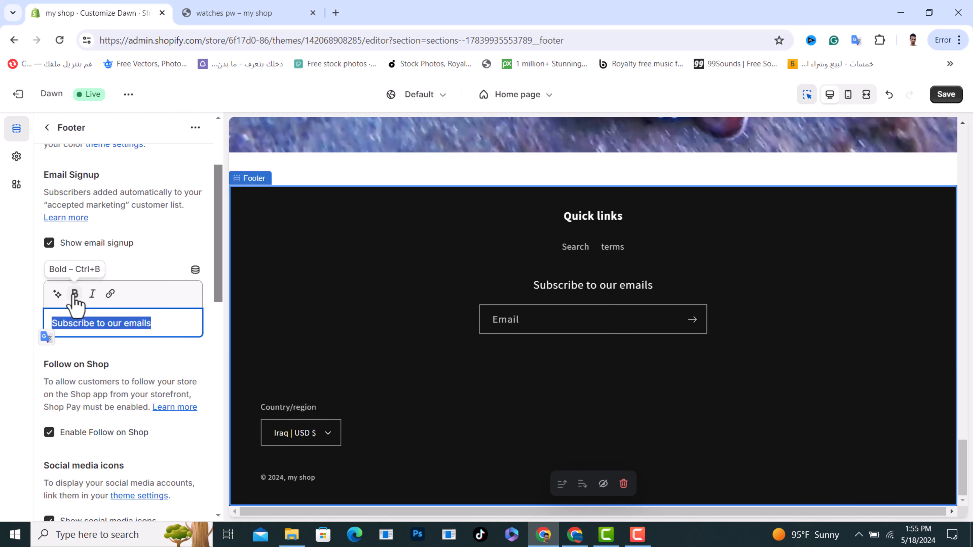
left_click(75, 295)
left_click(132, 256)
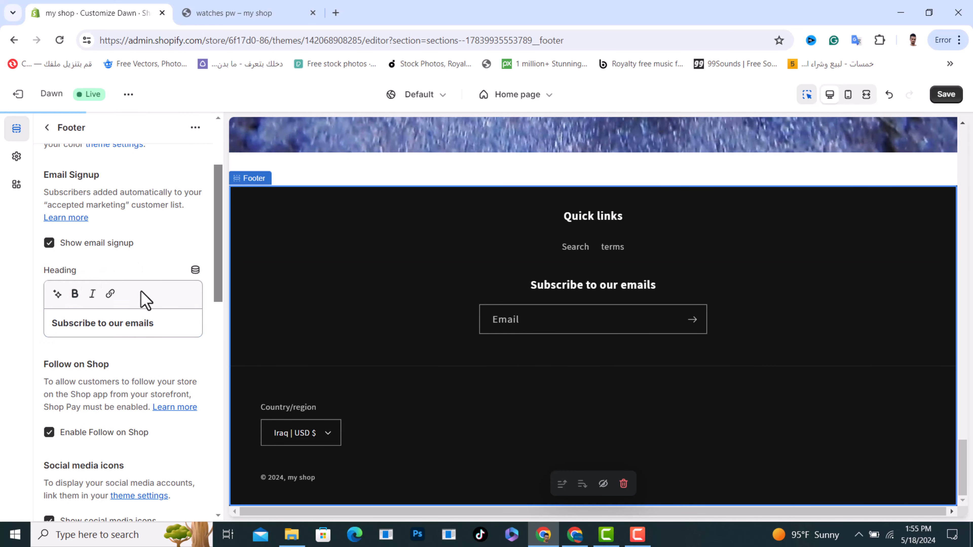
Step: Turn the footer's social media icons off, then back on
scroll(143, 307, "down", 3)
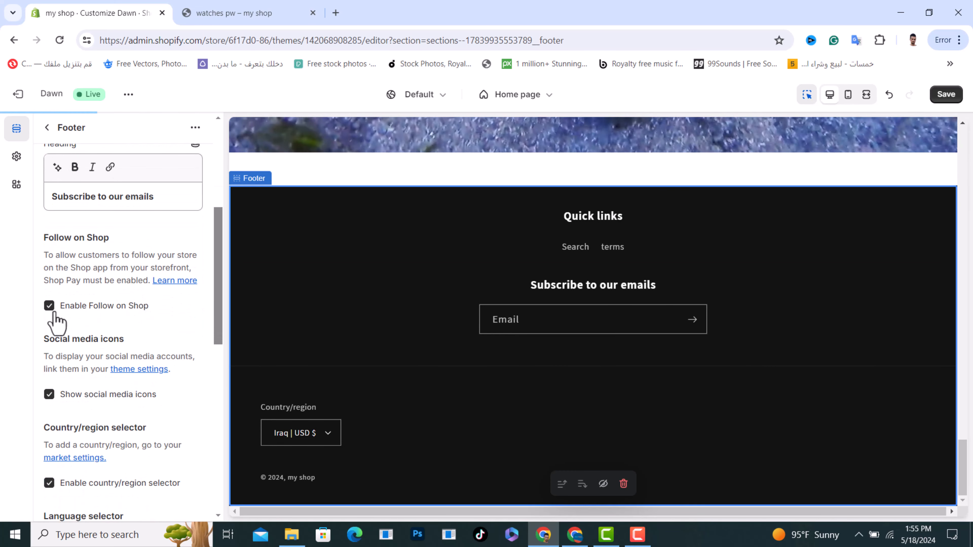
scroll(118, 337, "down", 1)
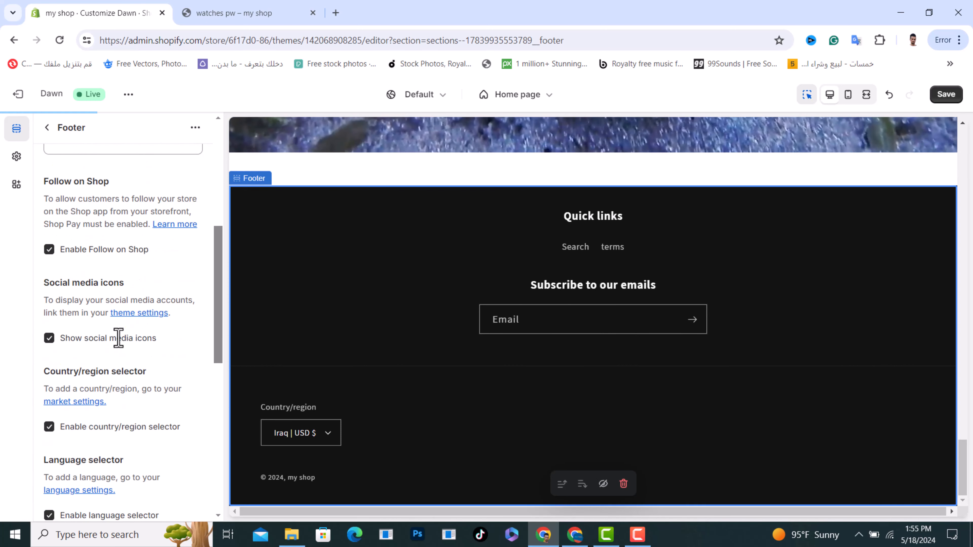
left_click_drag(45, 277, 148, 285)
left_click(148, 285)
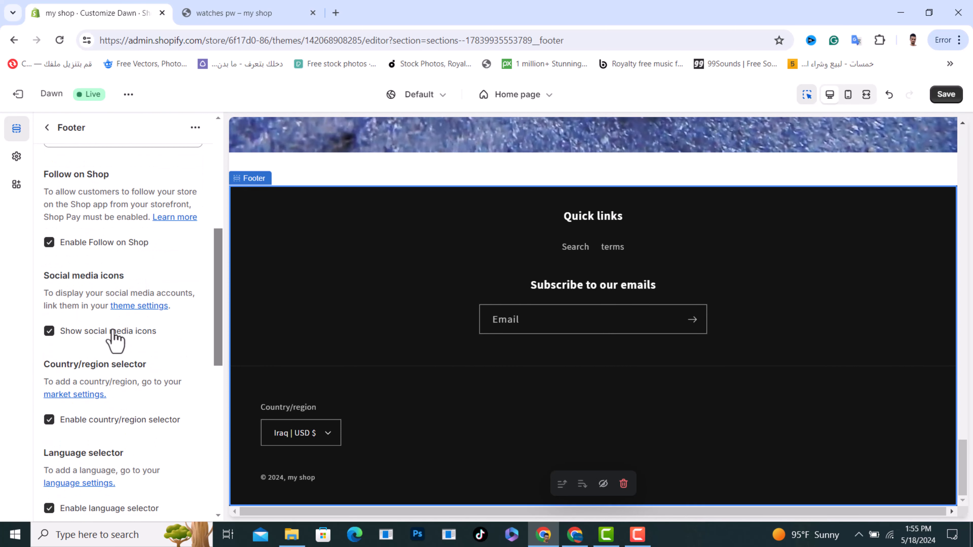
left_click(47, 331)
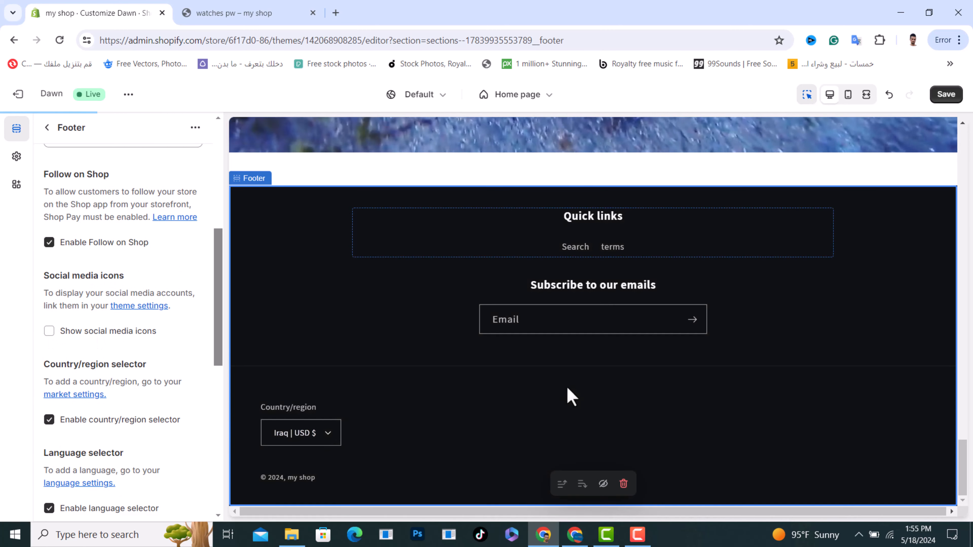
left_click(53, 330)
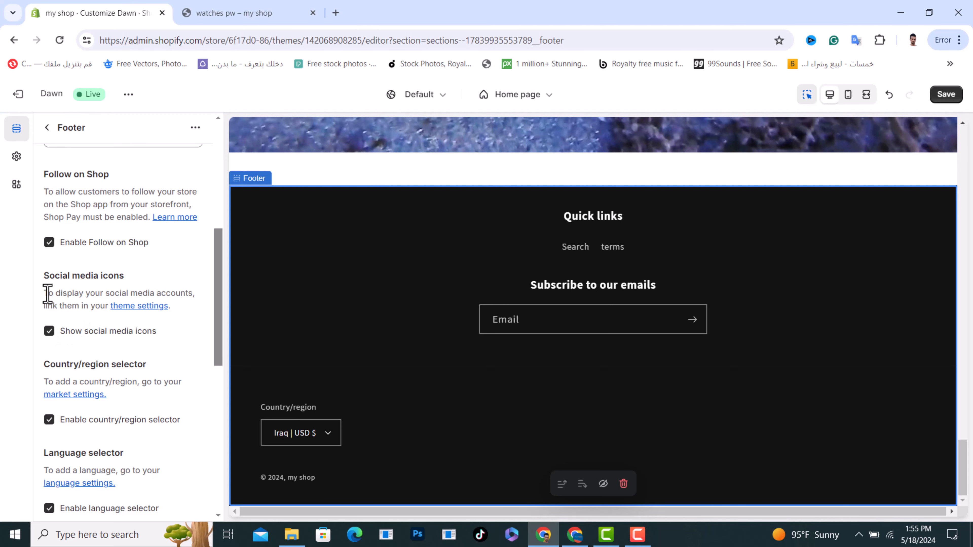
left_click_drag(45, 293, 169, 278)
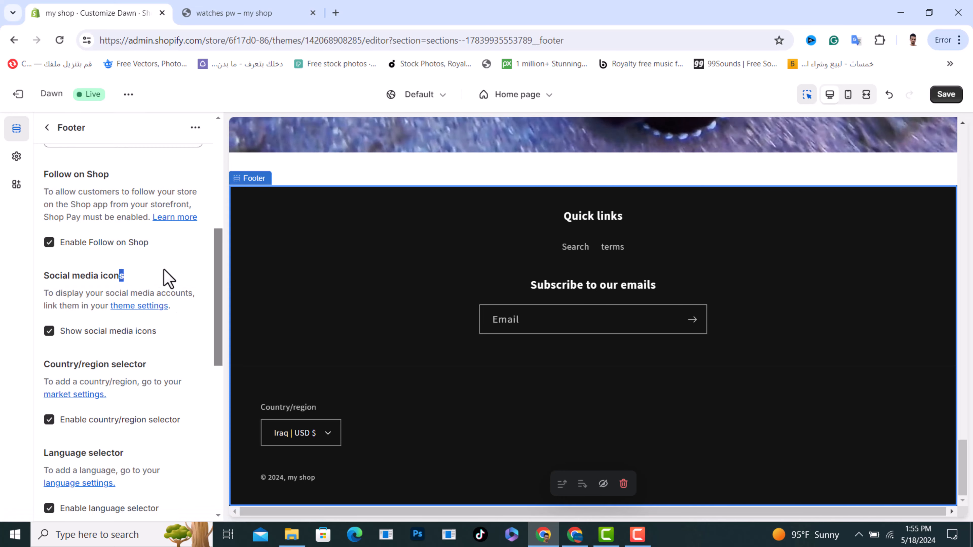
Step: Save 'eiuihehiewie.com' as the Instagram link in theme social media settings, then return to sections
left_click(142, 306)
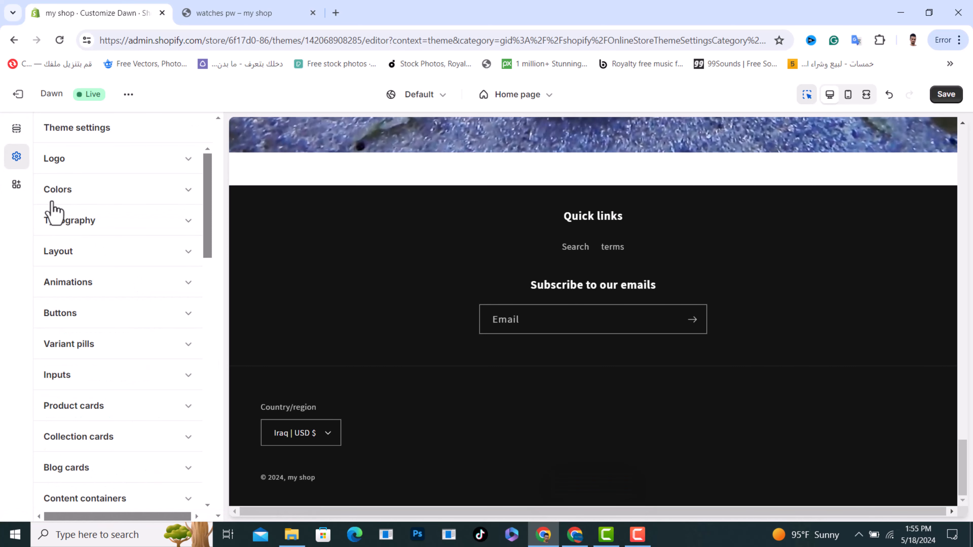
scroll(140, 350, "down", 10)
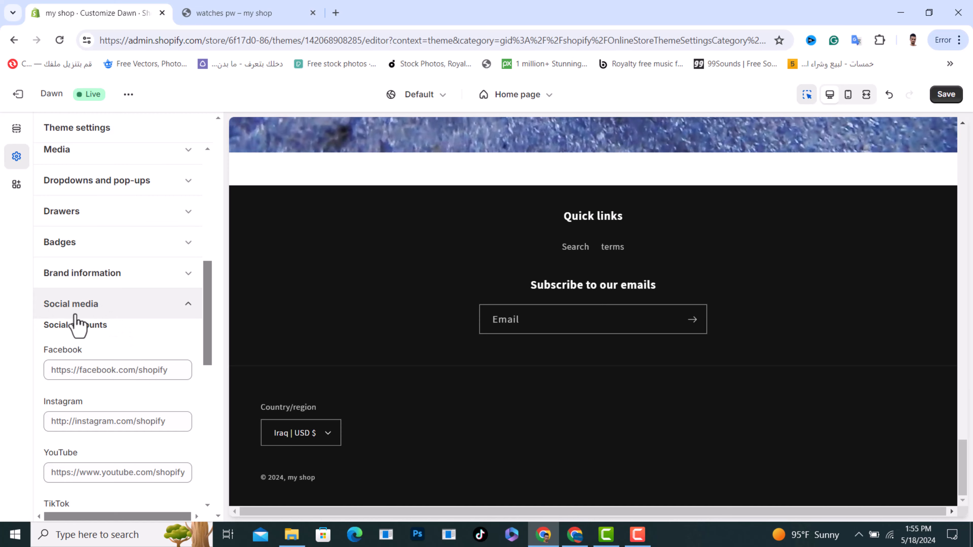
scroll(119, 358, "down", 4)
left_click(82, 244)
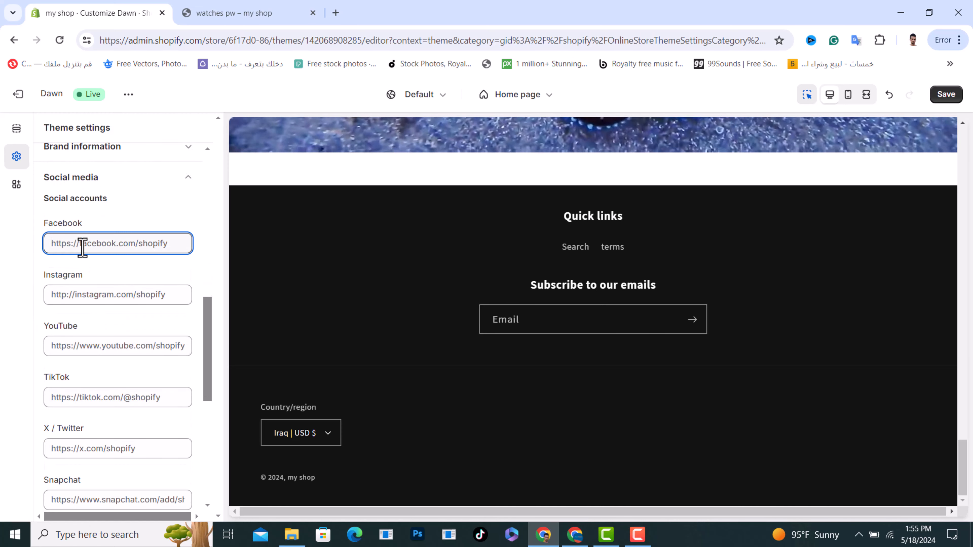
left_click(87, 301)
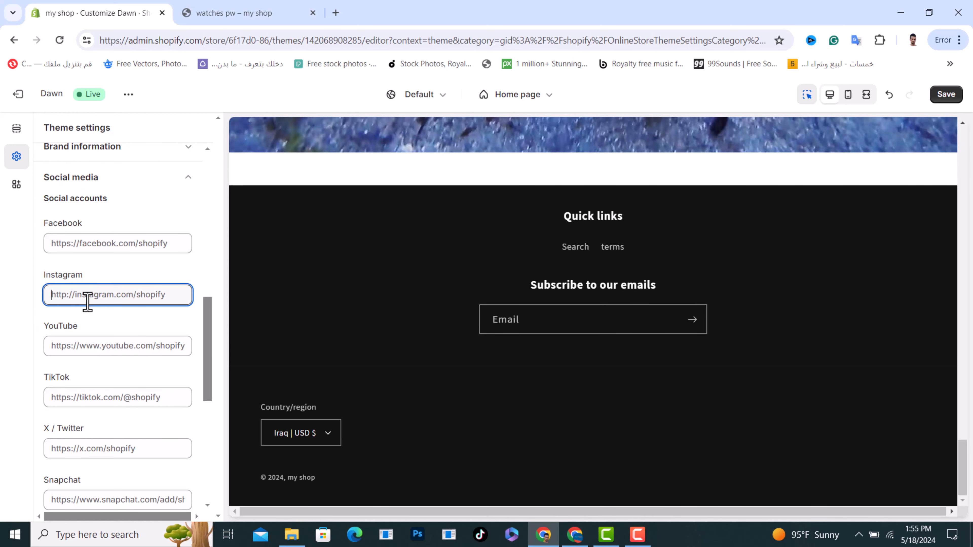
type("eiu")
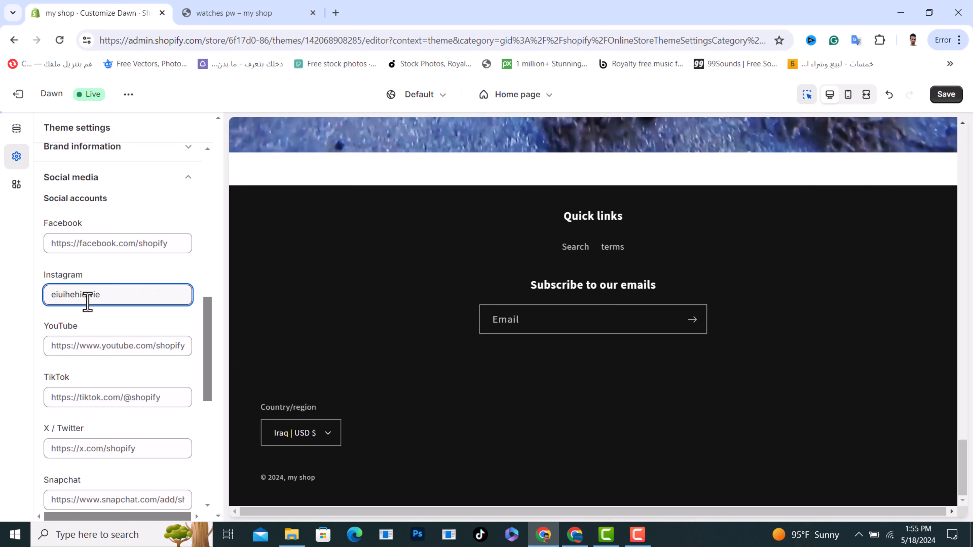
type("ihehiewie.com")
left_click(141, 272)
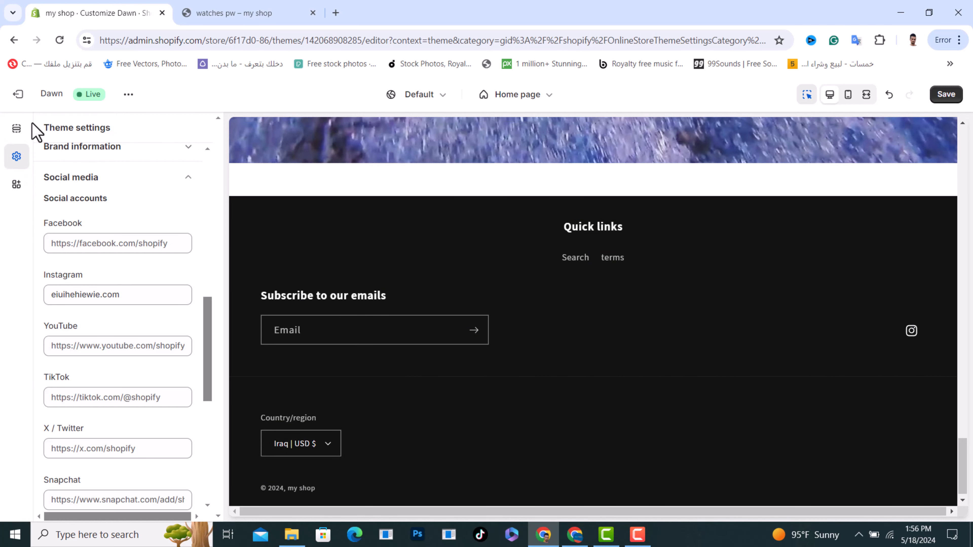
left_click(16, 133)
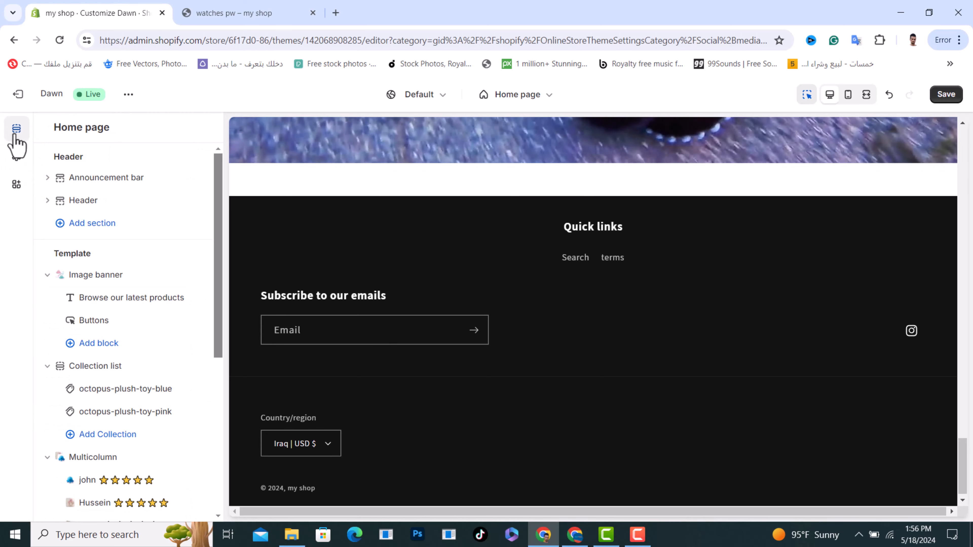
Step: Open the Footer section's settings and read the country/region selector explanation
scroll(153, 265, "down", 7)
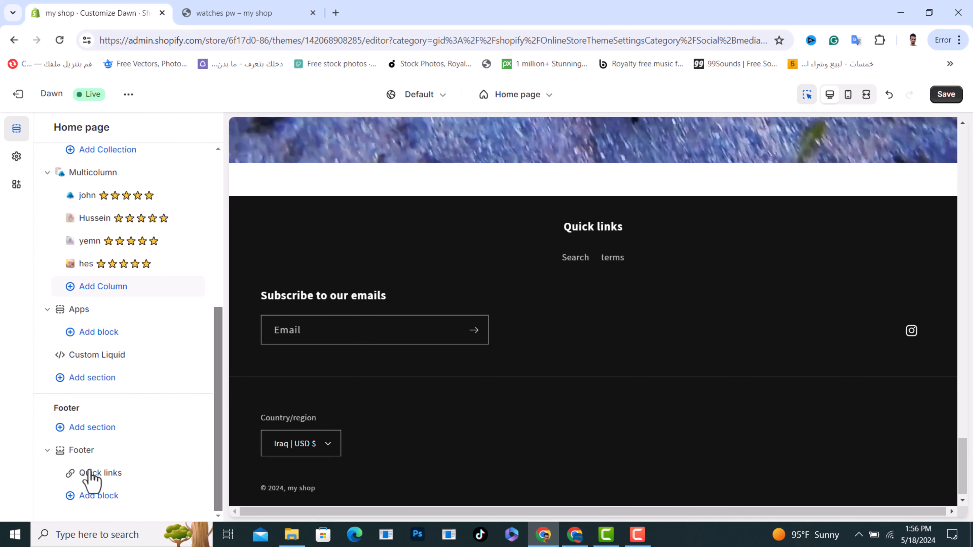
left_click(81, 450)
scroll(107, 260, "down", 5)
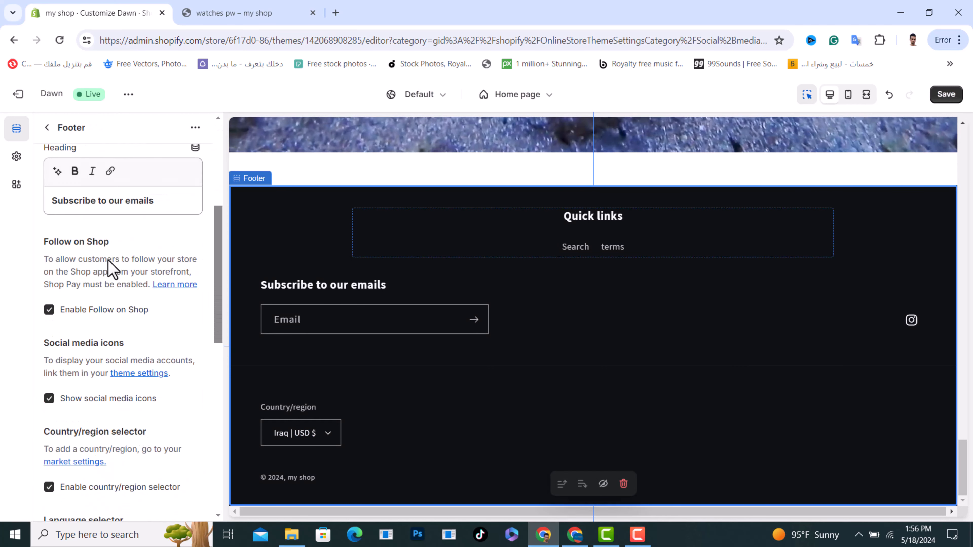
scroll(126, 304, "down", 7)
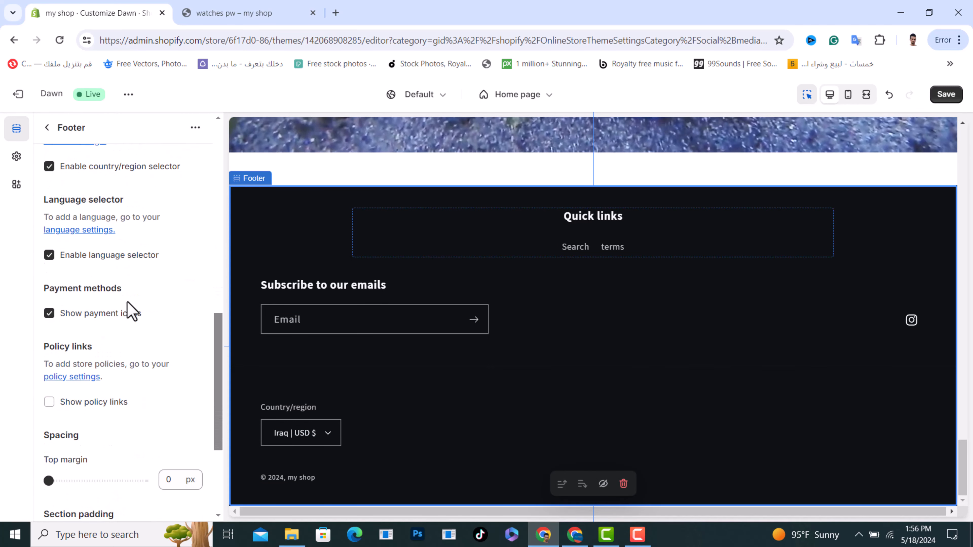
scroll(130, 311, "up", 3)
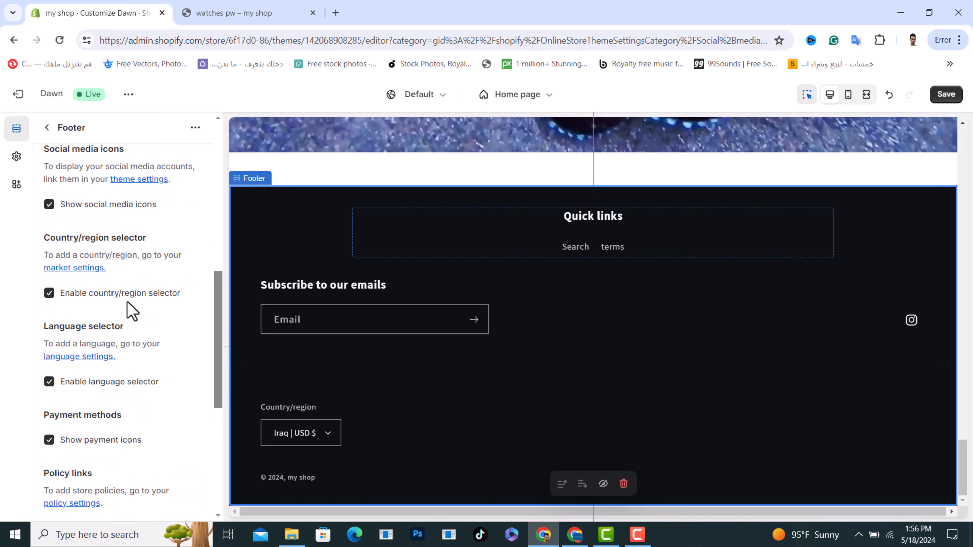
left_click_drag(47, 237, 168, 244)
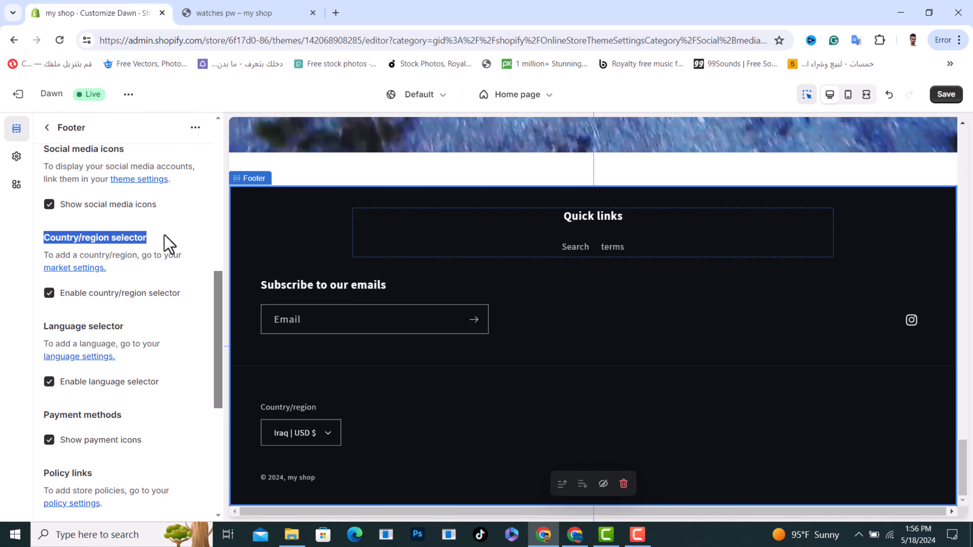
left_click(158, 248)
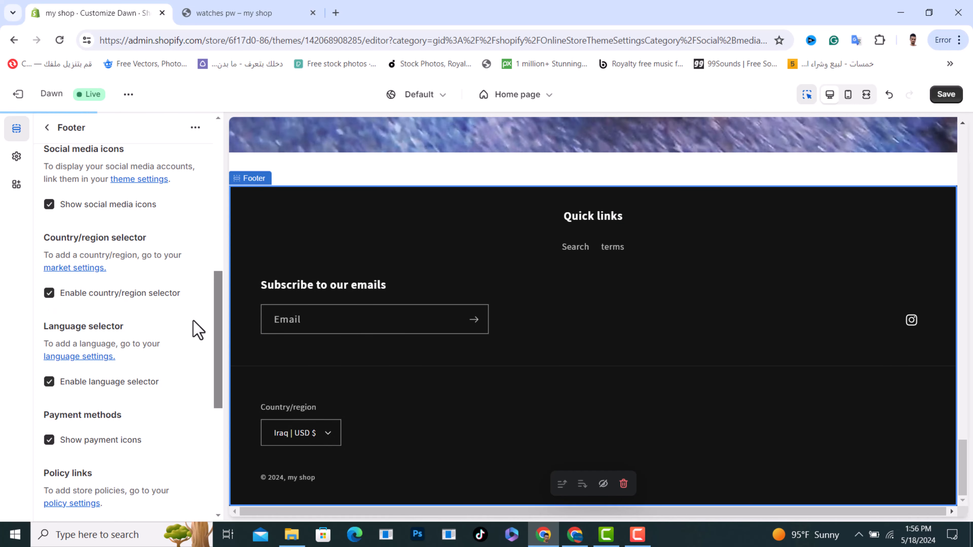
left_click_drag(43, 255, 187, 261)
left_click(155, 270)
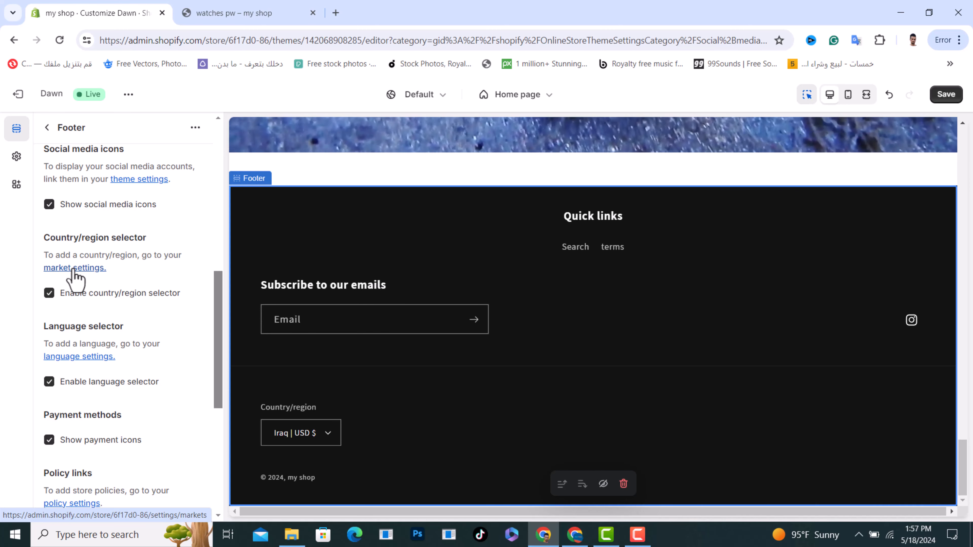
Step: Review the language selector, payment methods and remaining footer settings without changing them
scroll(131, 388, "down", 2)
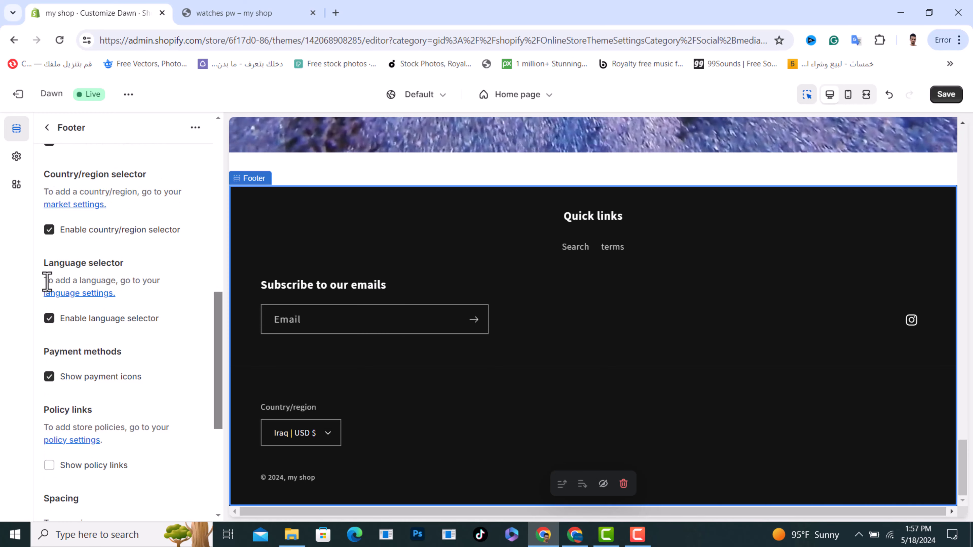
left_click_drag(47, 282, 155, 277)
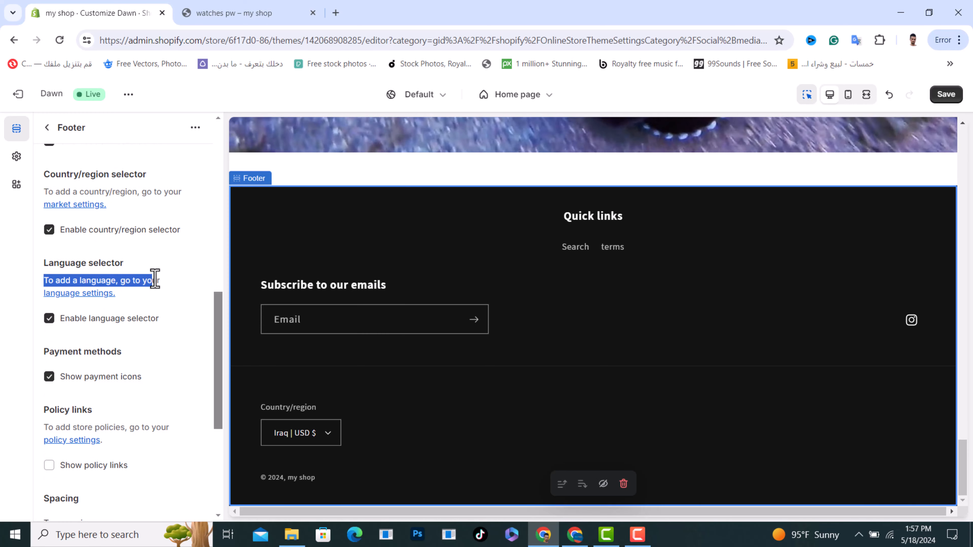
left_click(142, 293)
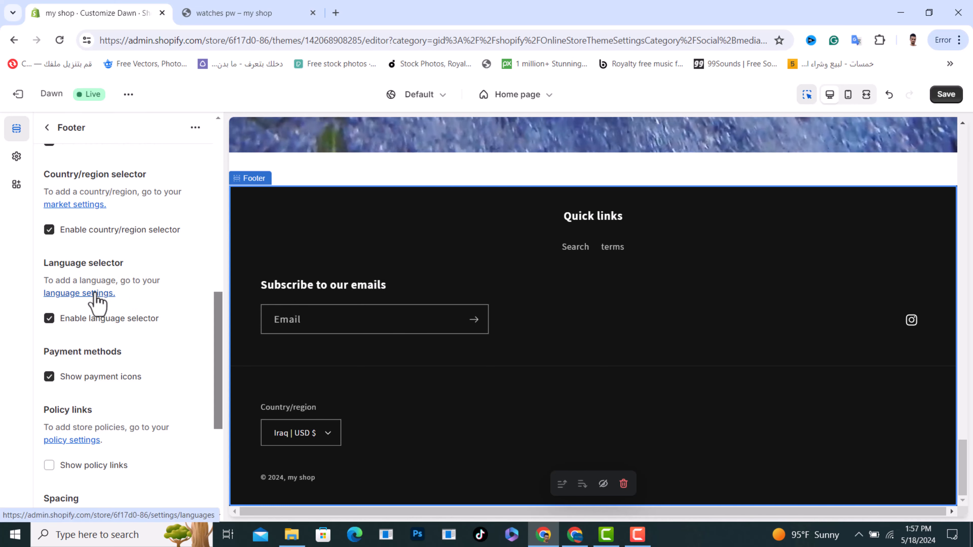
scroll(115, 326, "down", 2)
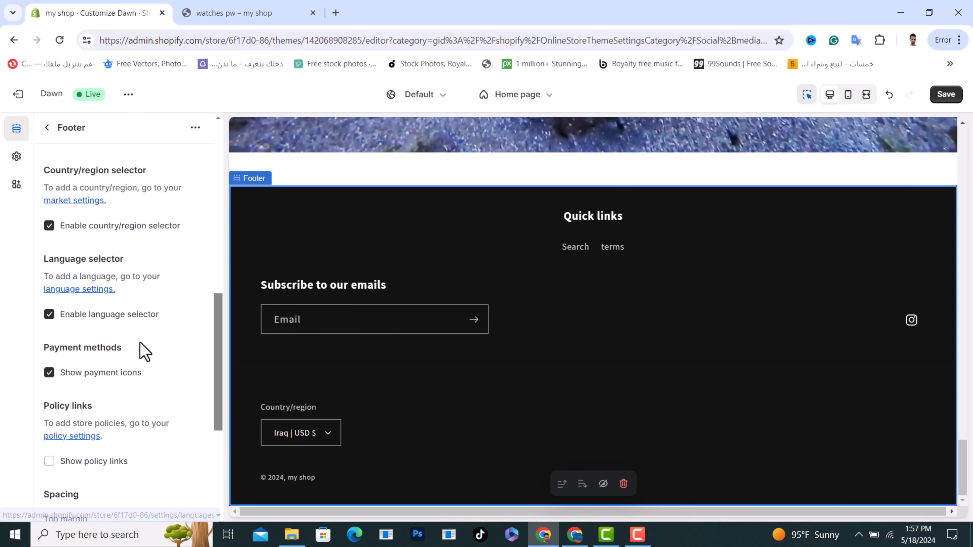
left_click_drag(46, 294, 143, 297)
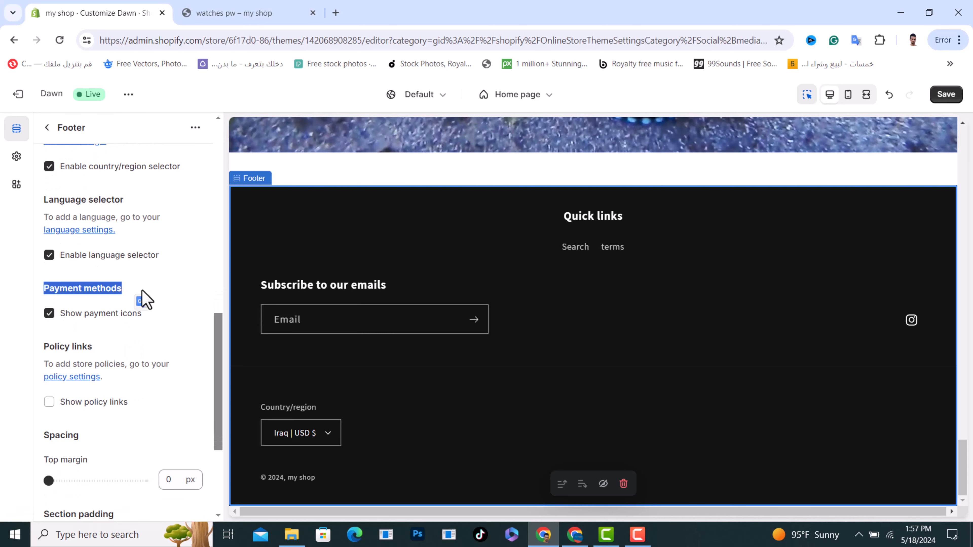
left_click(140, 301)
scroll(77, 299, "down", 2)
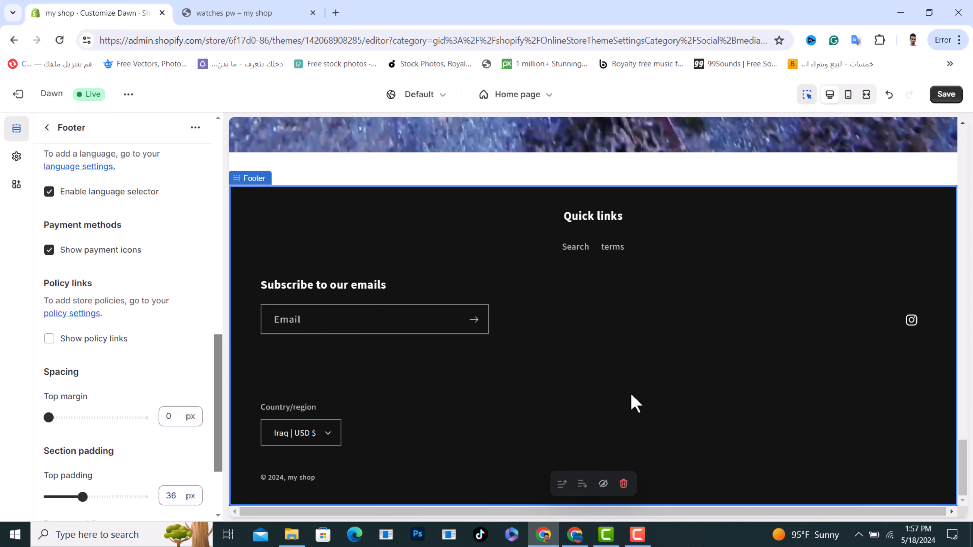
scroll(109, 304, "down", 3)
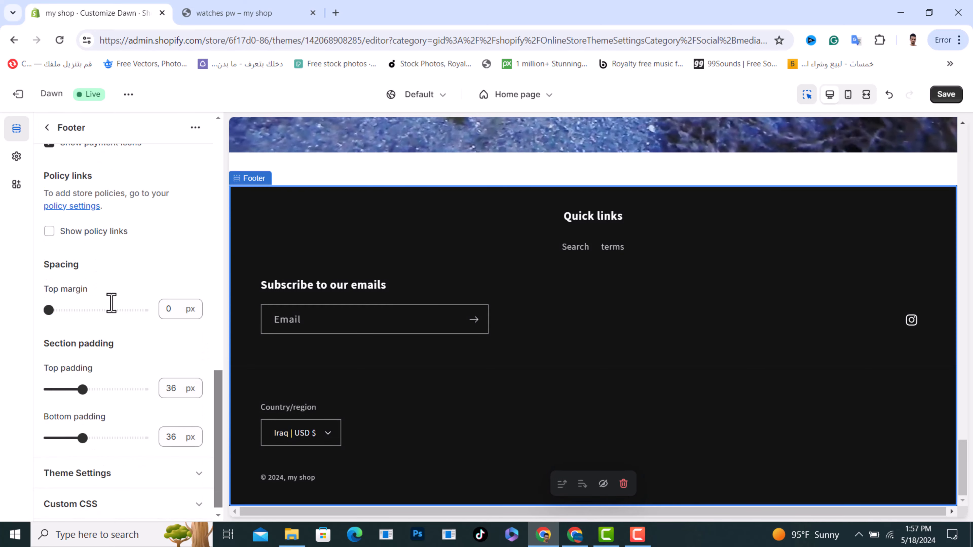
scroll(111, 303, "up", 4)
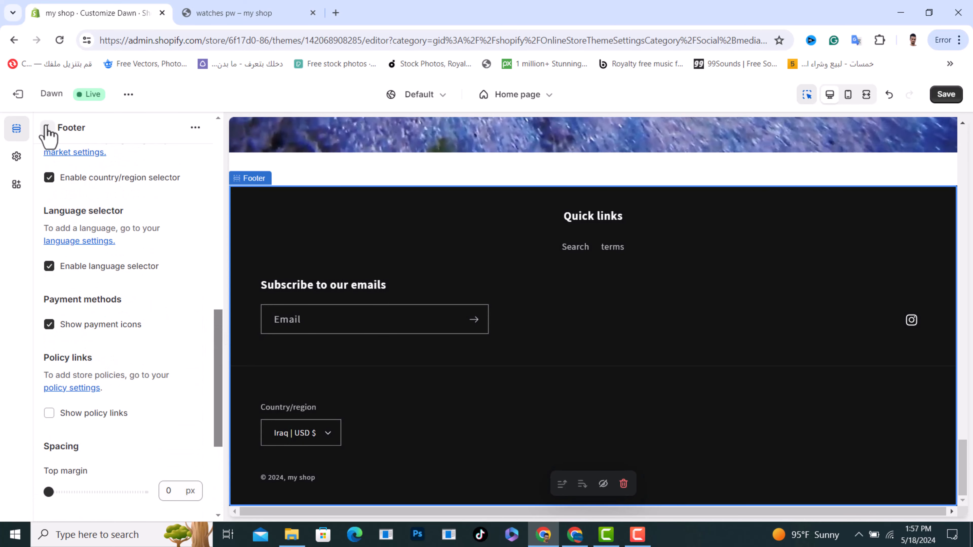
Step: Add an Image block to the footer and open its settings
left_click(47, 128)
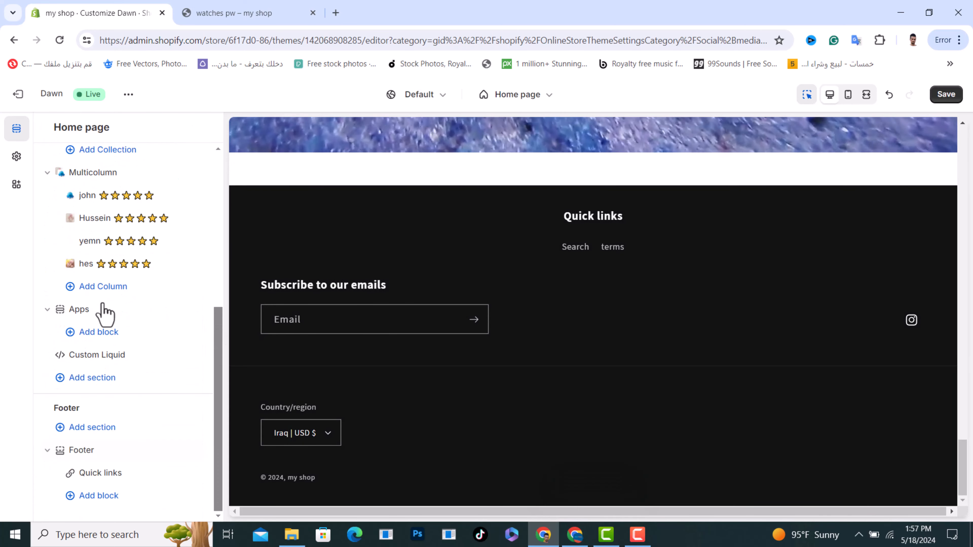
left_click(98, 496)
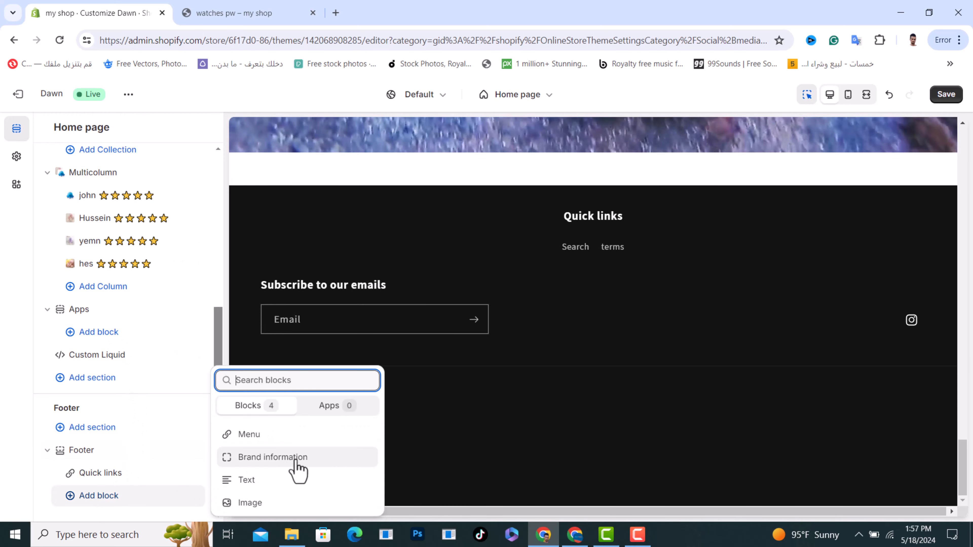
left_click(253, 505)
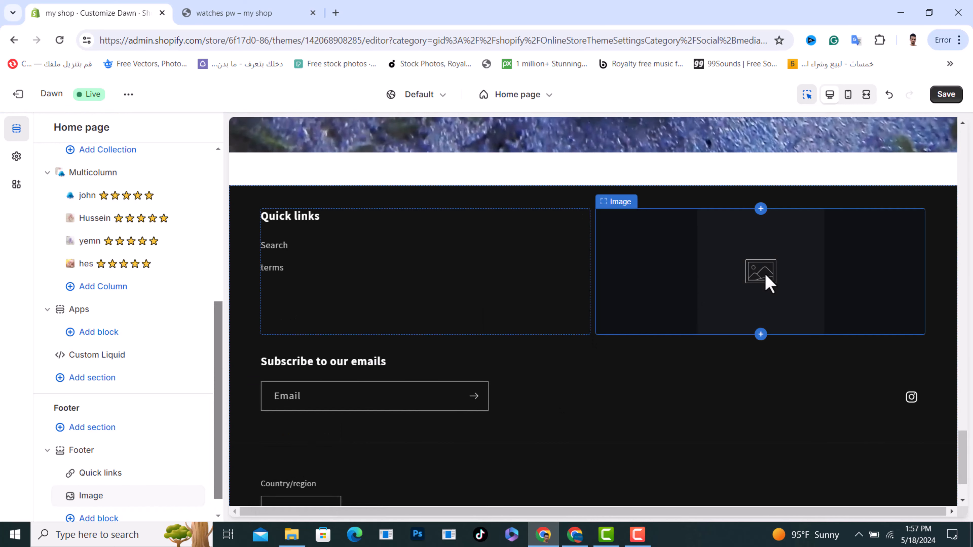
left_click(767, 282)
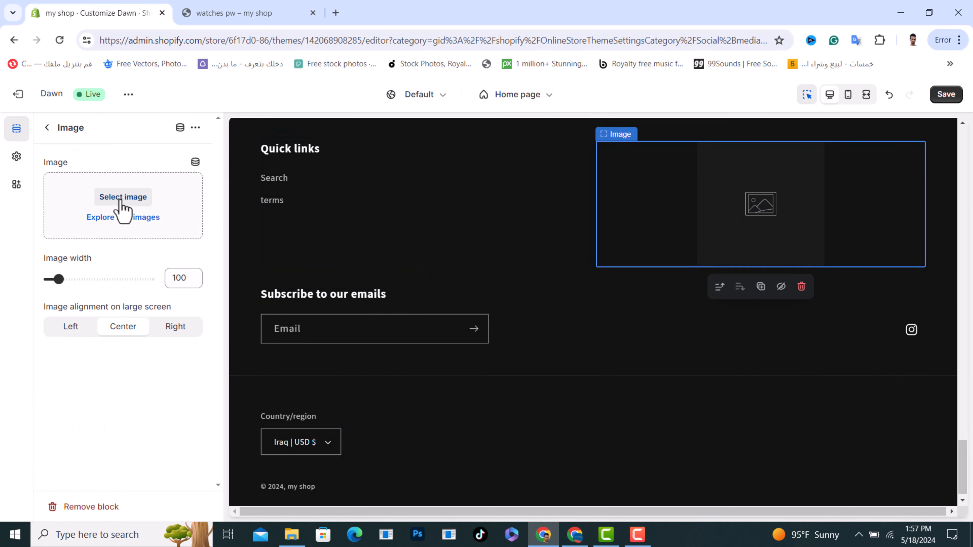
Step: Choose the blue octopus JPG as the footer Image block's picture
left_click(123, 196)
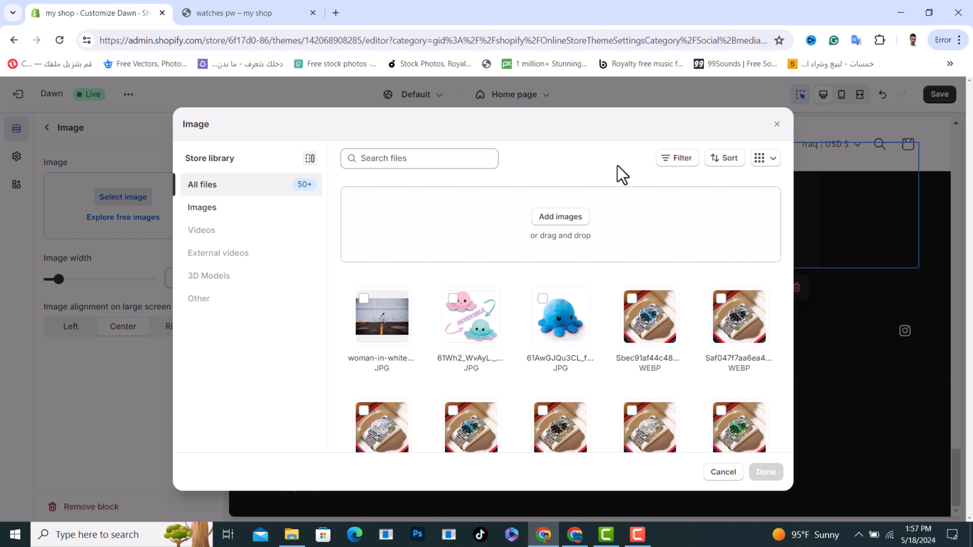
scroll(647, 368, "down", 8)
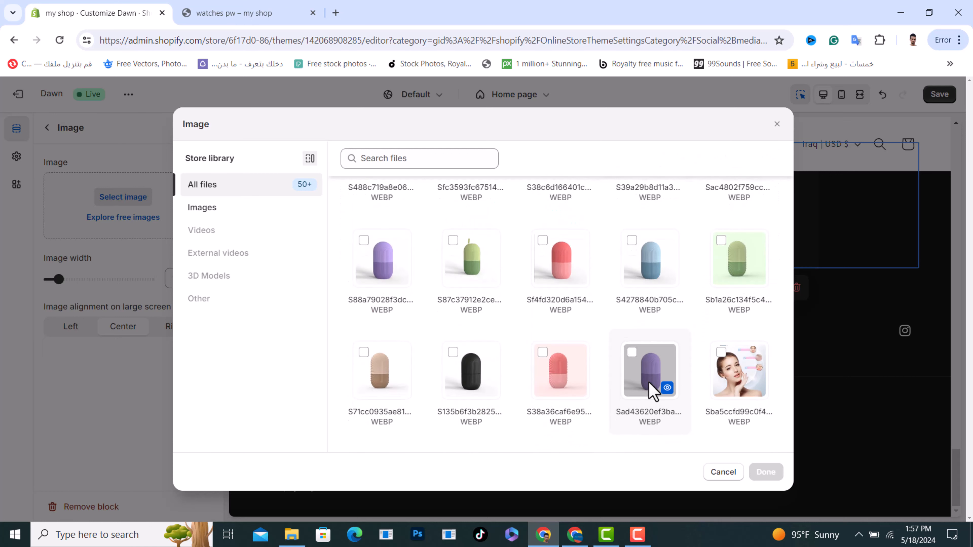
scroll(643, 360, "up", 10)
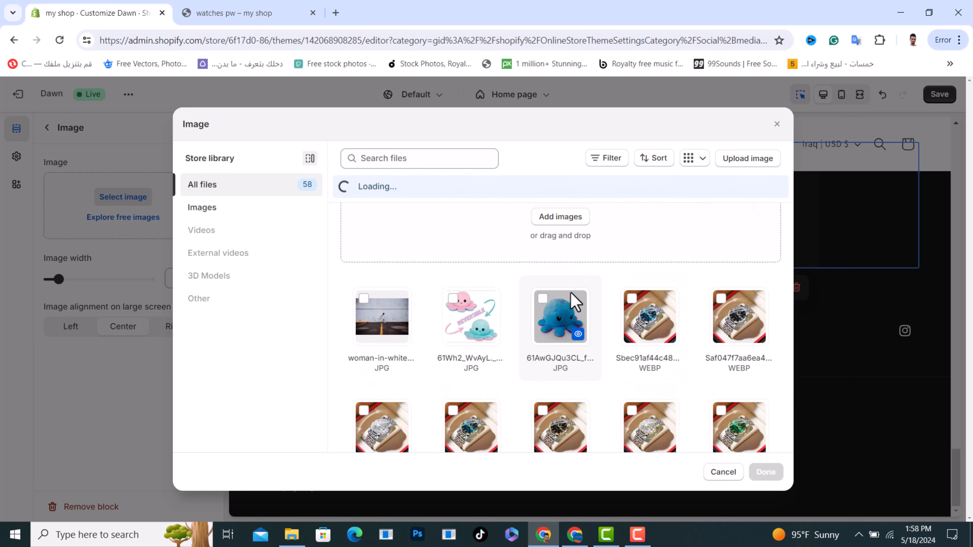
left_click(542, 301)
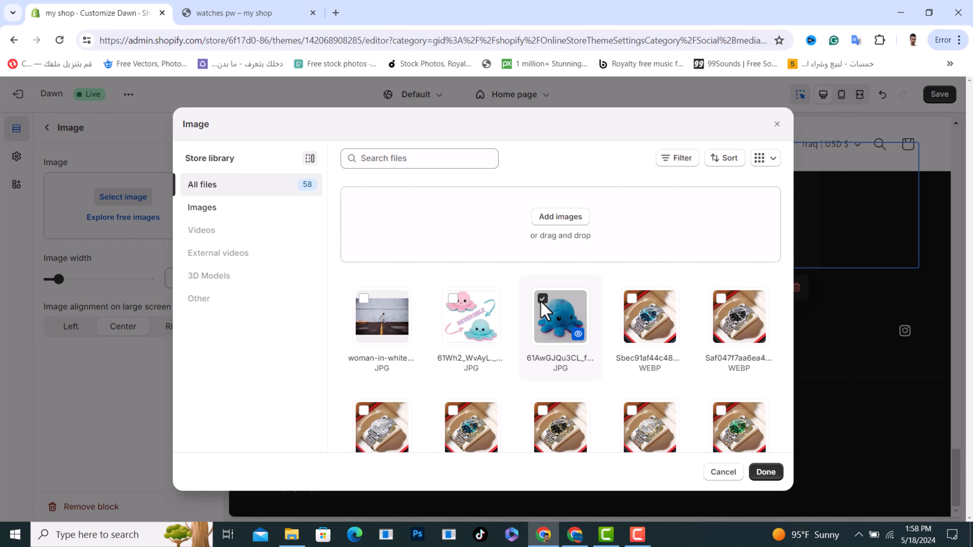
left_click(764, 474)
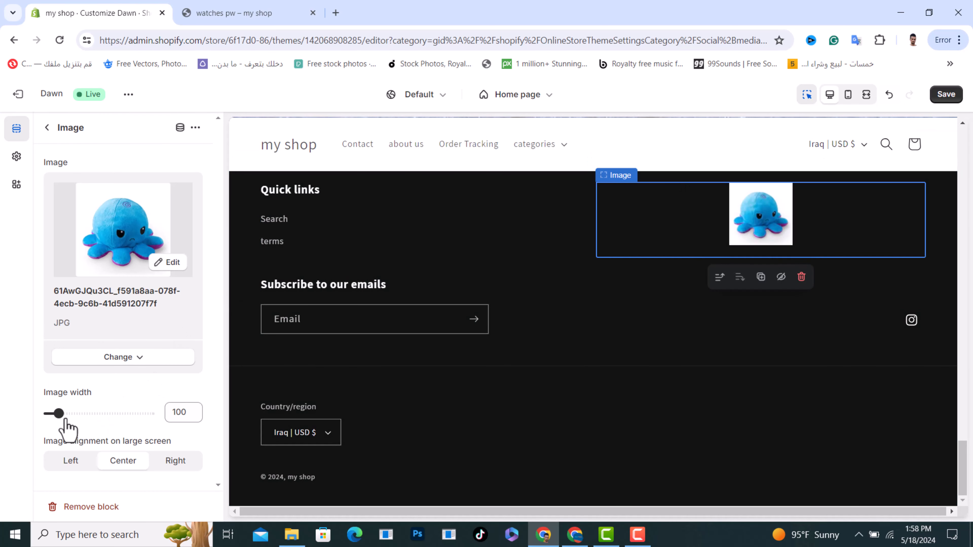
Step: Widen the octopus image from 100 to 385, save, and return to the section list
left_click_drag(59, 413, 115, 413)
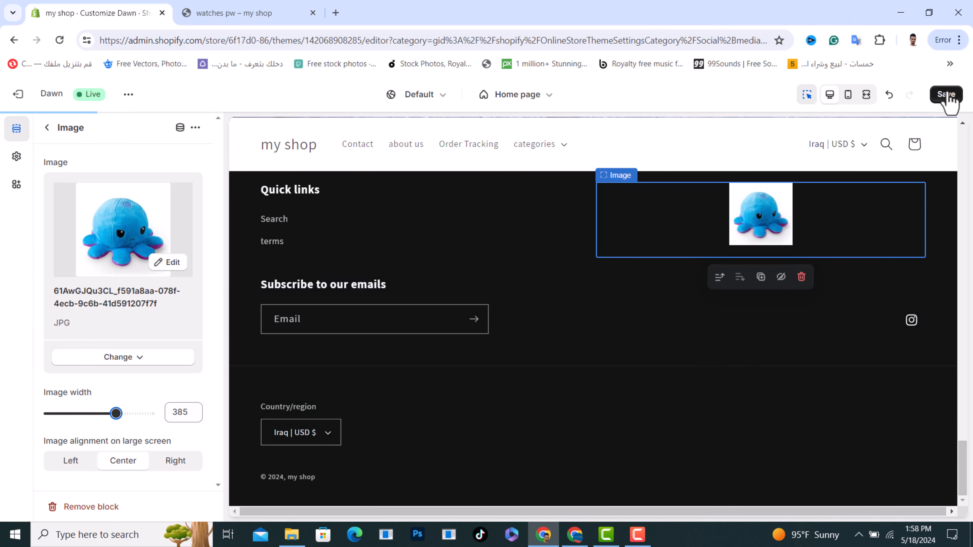
left_click(951, 100)
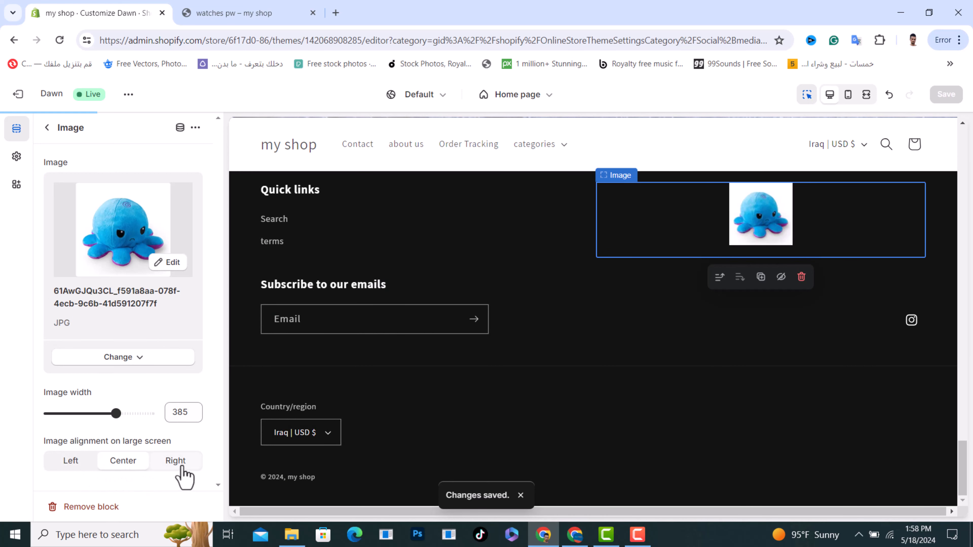
left_click(46, 127)
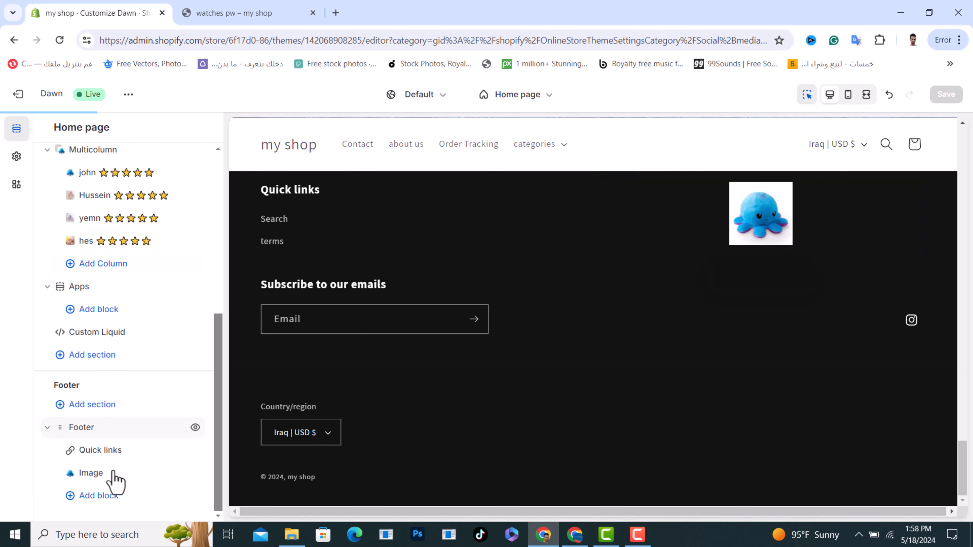
Step: Open the Footer section's settings and read the policy links explanation
left_click(88, 432)
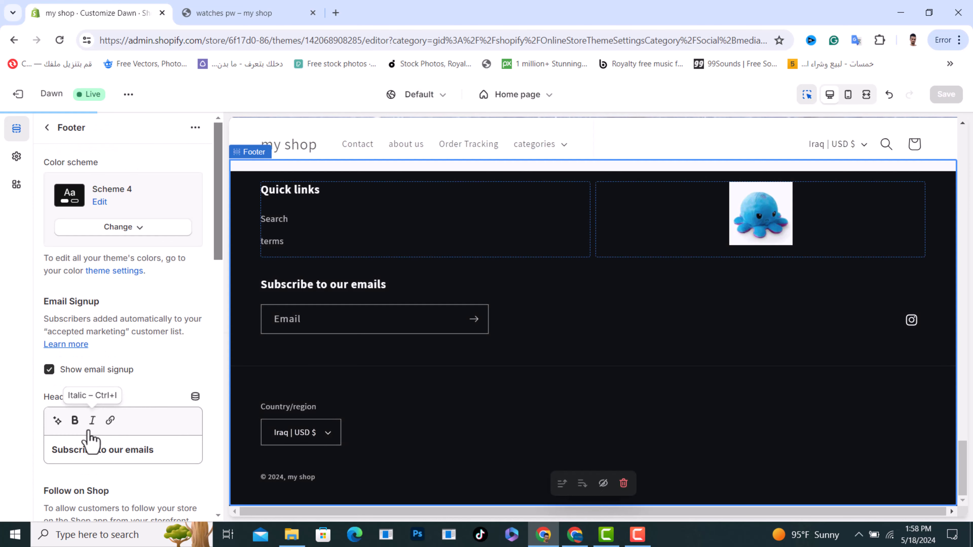
scroll(122, 270, "down", 5)
scroll(142, 334, "down", 10)
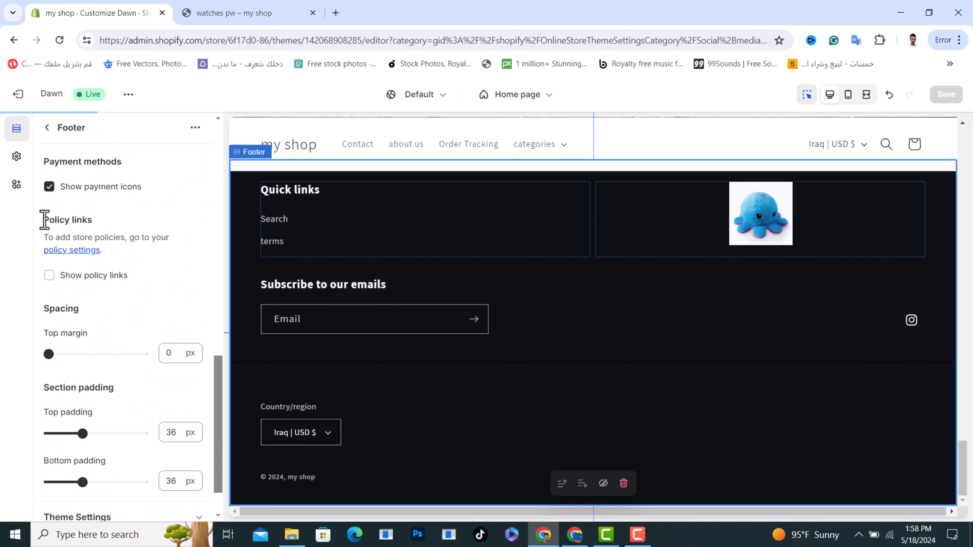
left_click_drag(44, 220, 113, 224)
left_click(125, 239)
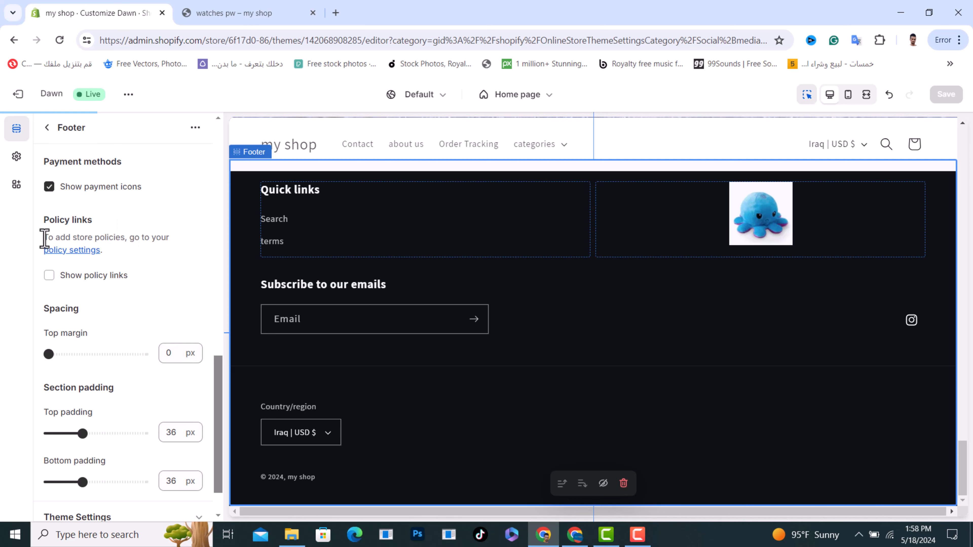
left_click_drag(45, 239, 126, 242)
left_click(132, 237)
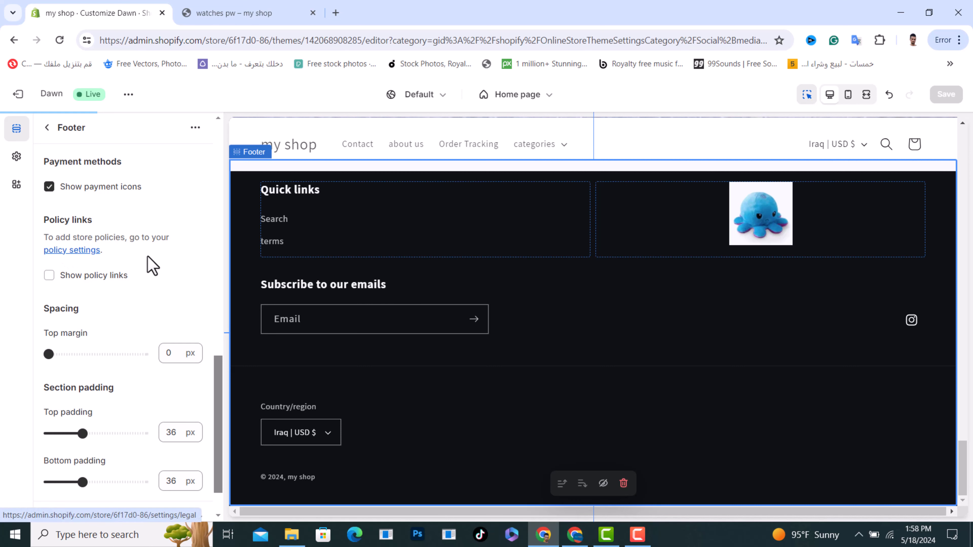
Step: Turn footer policy links on and back off, then dismiss the section's extra options
left_click(50, 276)
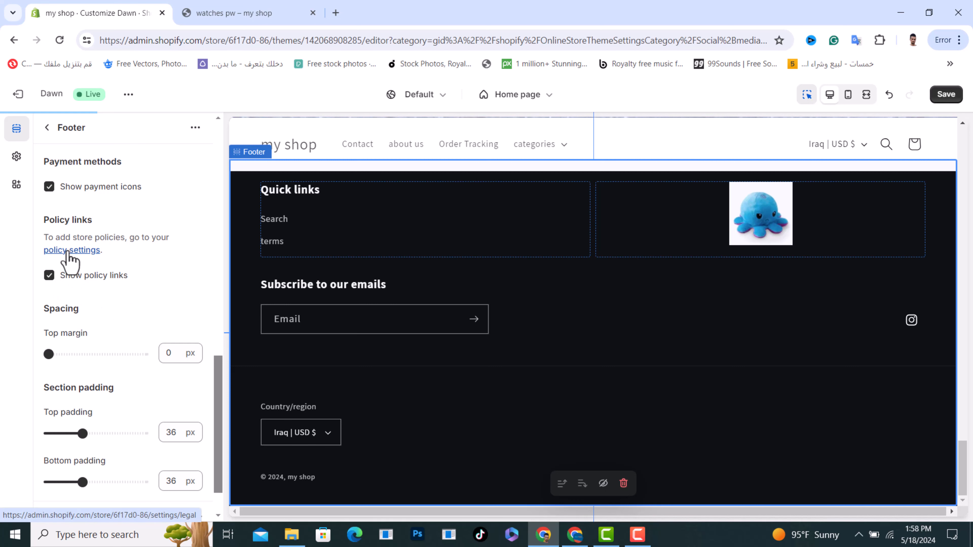
left_click(49, 275)
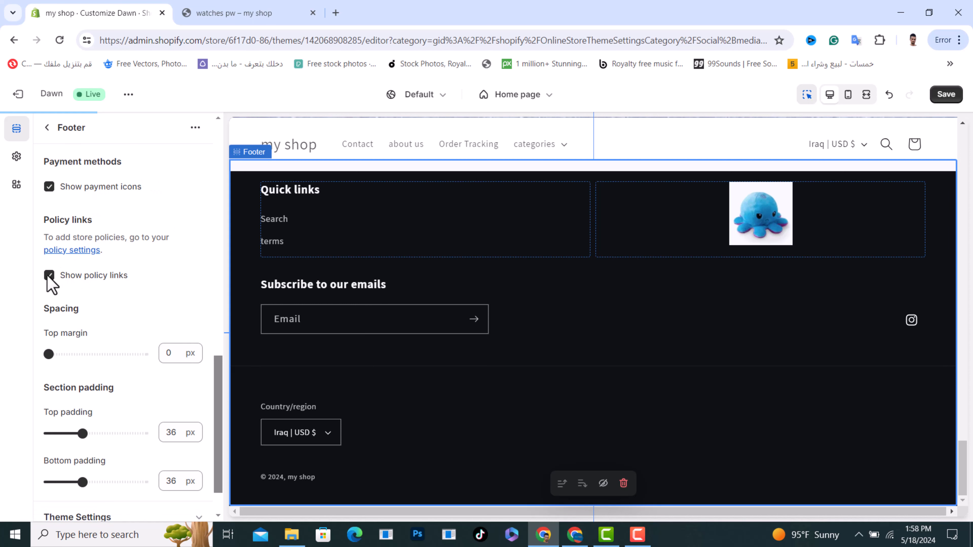
scroll(109, 341, "down", 1)
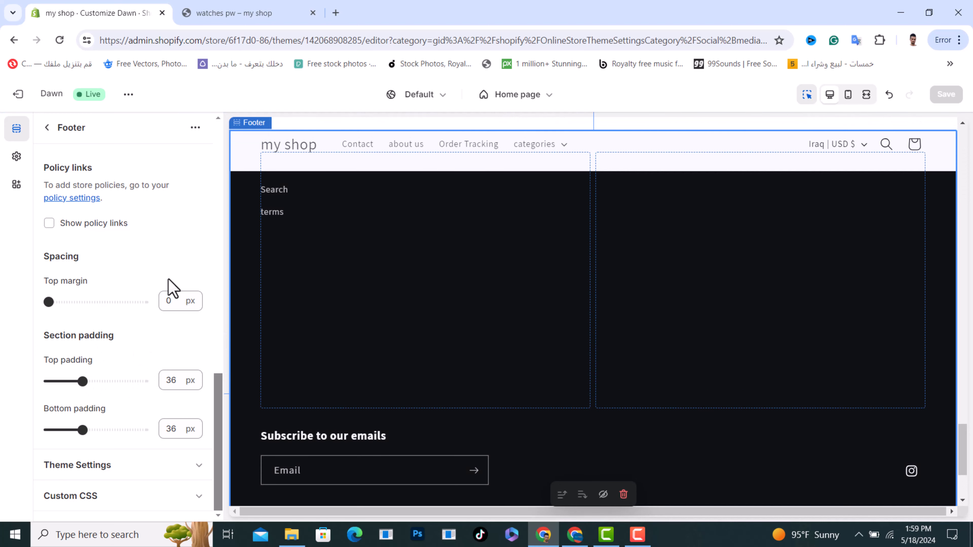
scroll(159, 284, "up", 15)
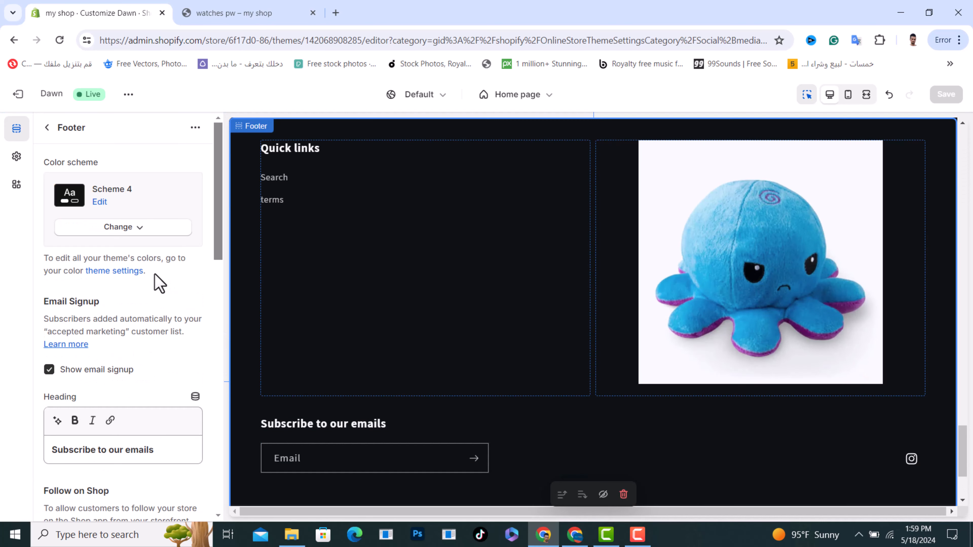
left_click(194, 128)
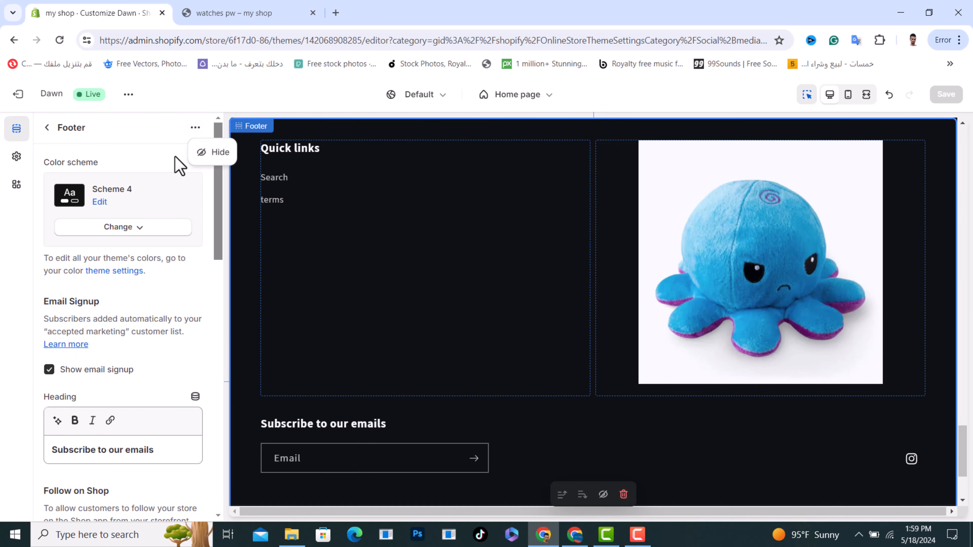
left_click(158, 150)
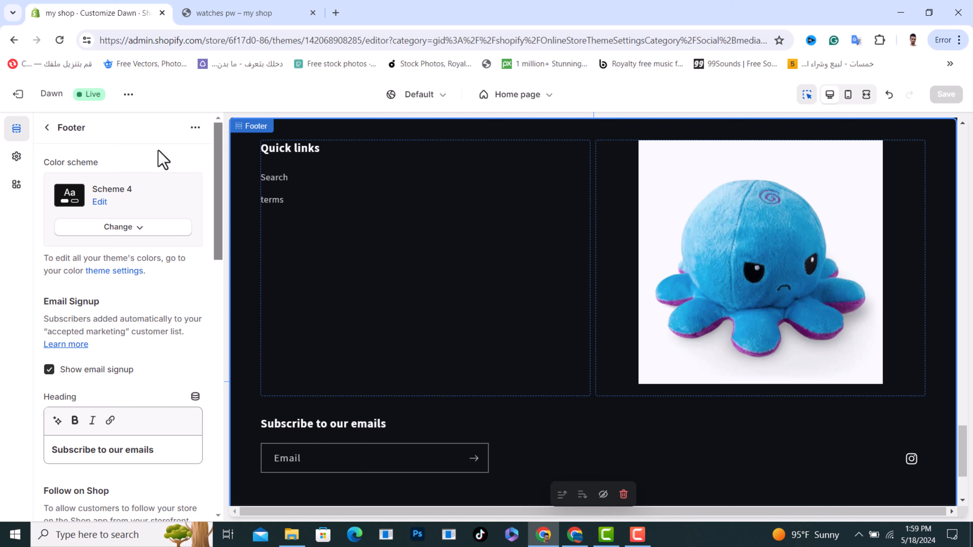
Step: Toggle the preview's block inspector off and on, then select the Quick links menu block
left_click(46, 130)
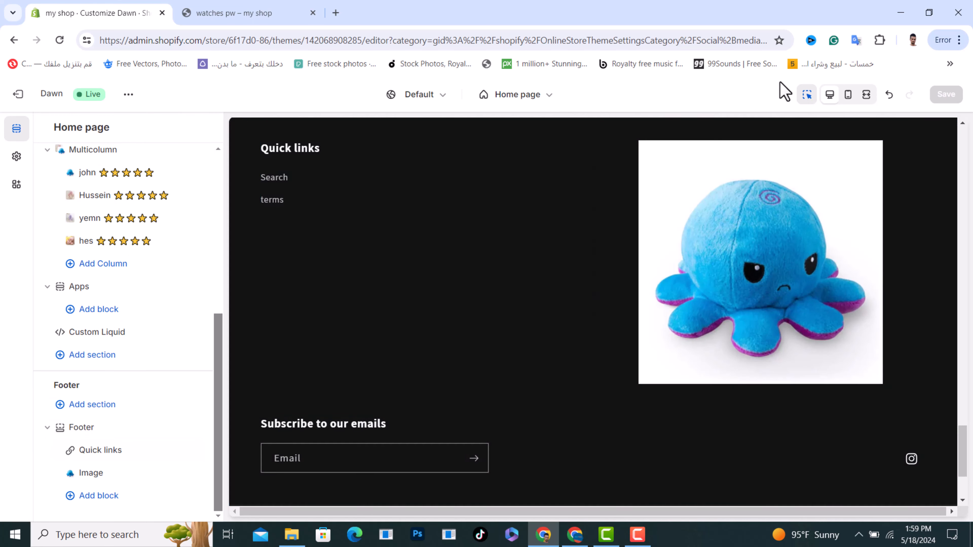
left_click(808, 96)
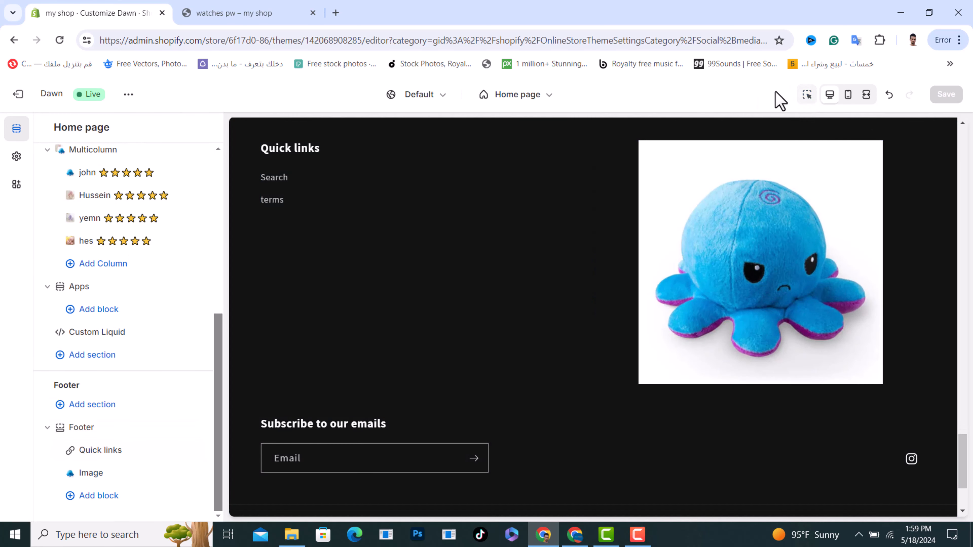
left_click(808, 97)
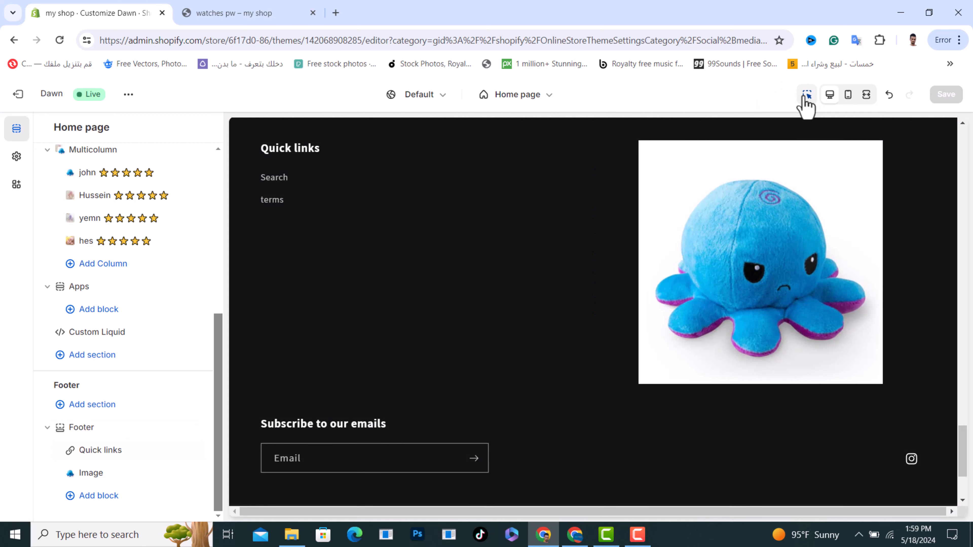
left_click(291, 163)
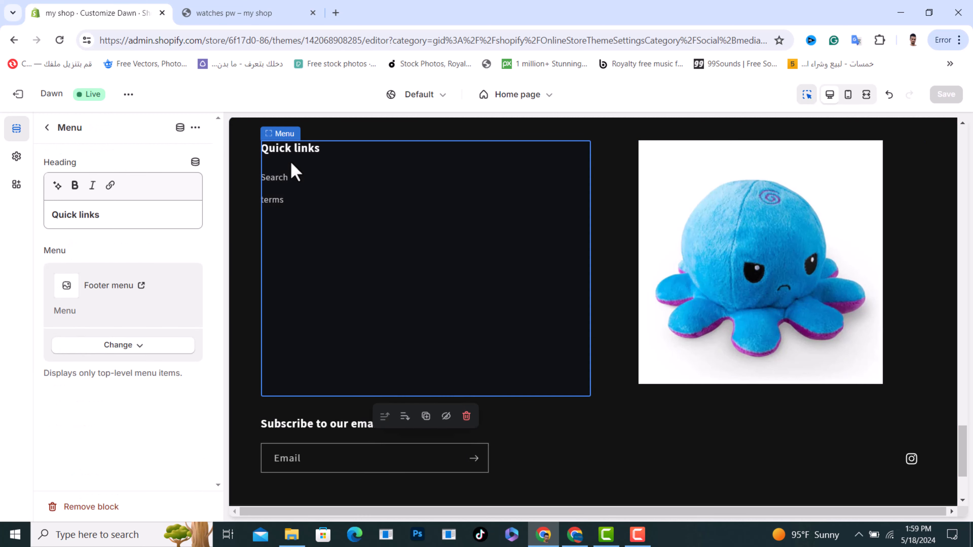
Step: Open the Quick links Select menu list, try Main menu, then keep Footer menu selected
left_click_drag(110, 218, 59, 224)
left_click(115, 224)
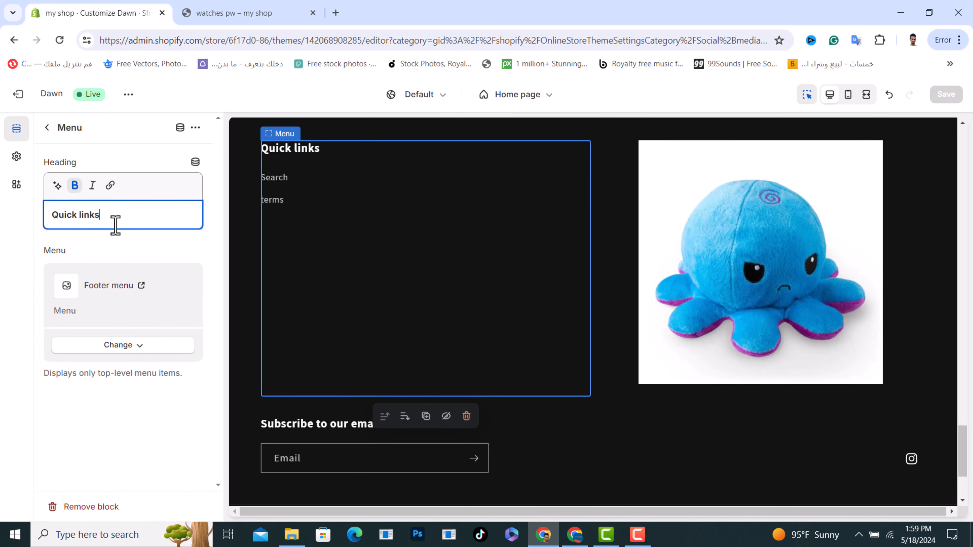
left_click(121, 346)
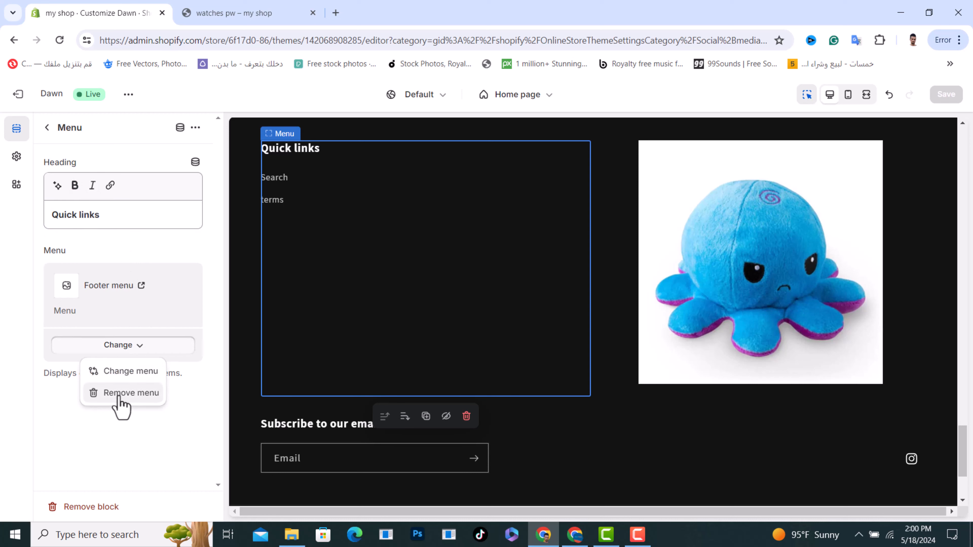
left_click(147, 316)
left_click(136, 347)
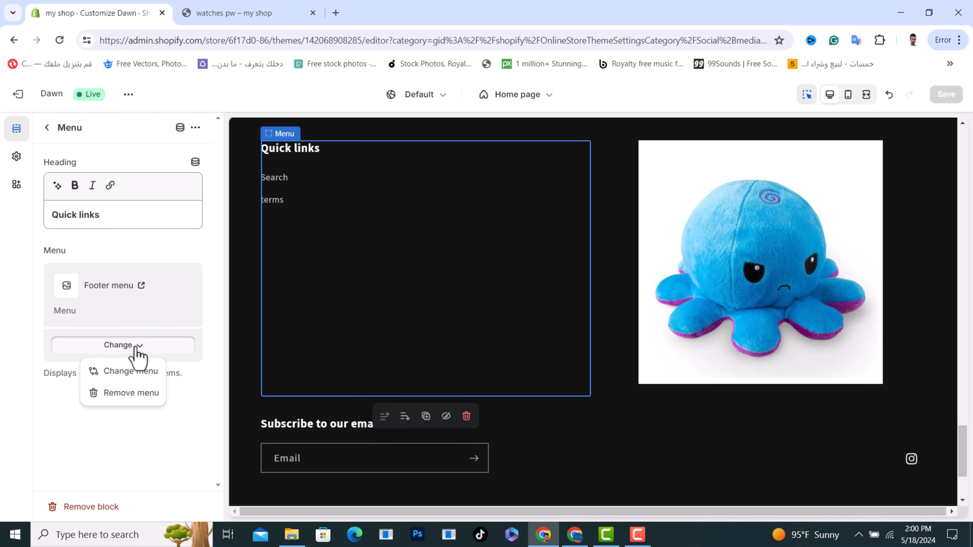
left_click(139, 373)
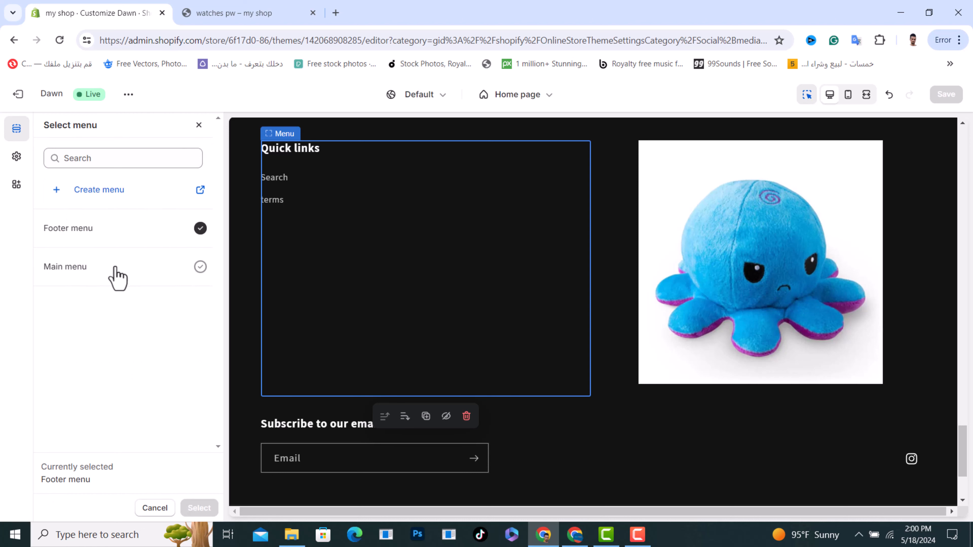
left_click(199, 268)
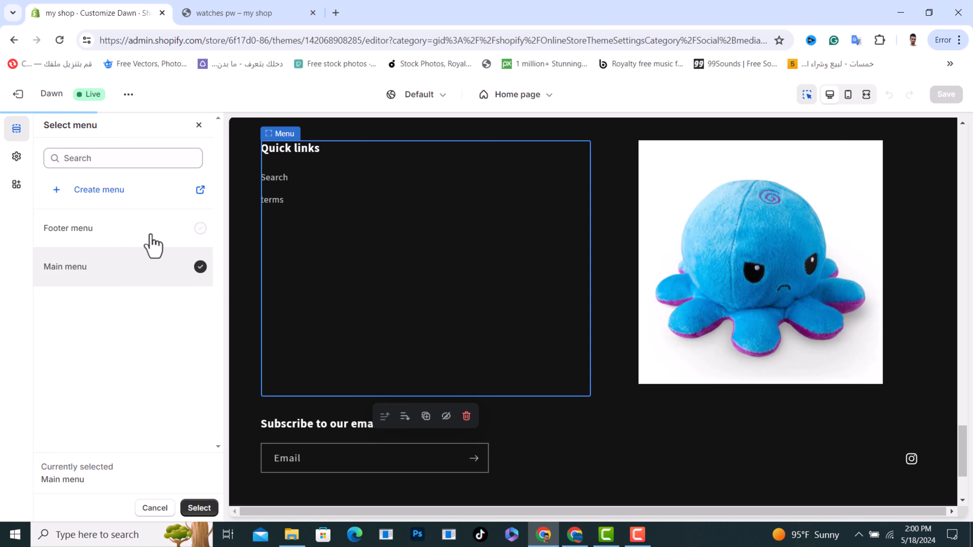
left_click(200, 230)
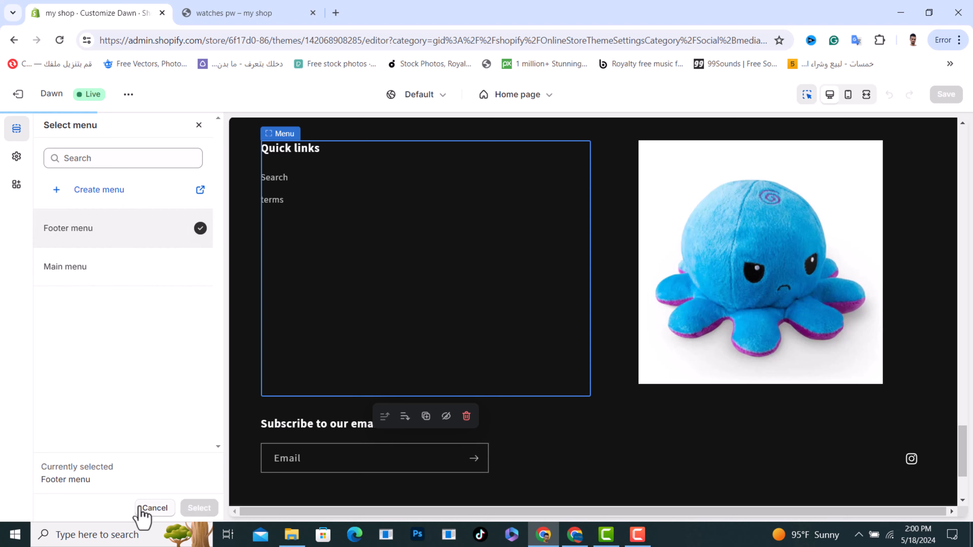